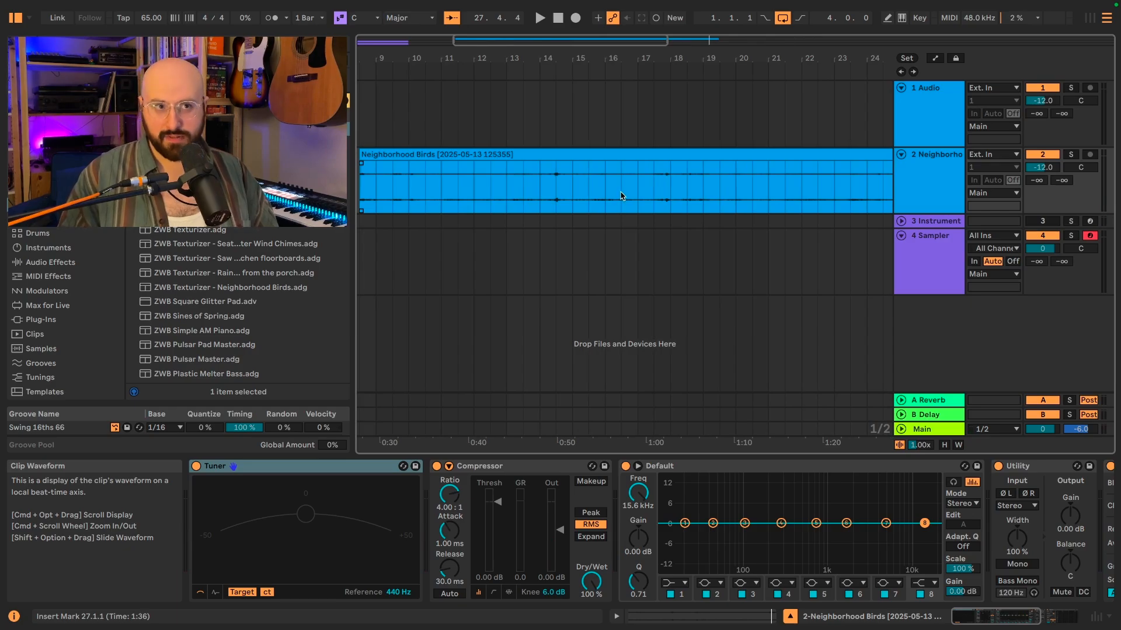
# Step: Load the Neighborhood Birds clip into the Sampler on the Sampler track
pyautogui.hscroll(-10, 621, 195)
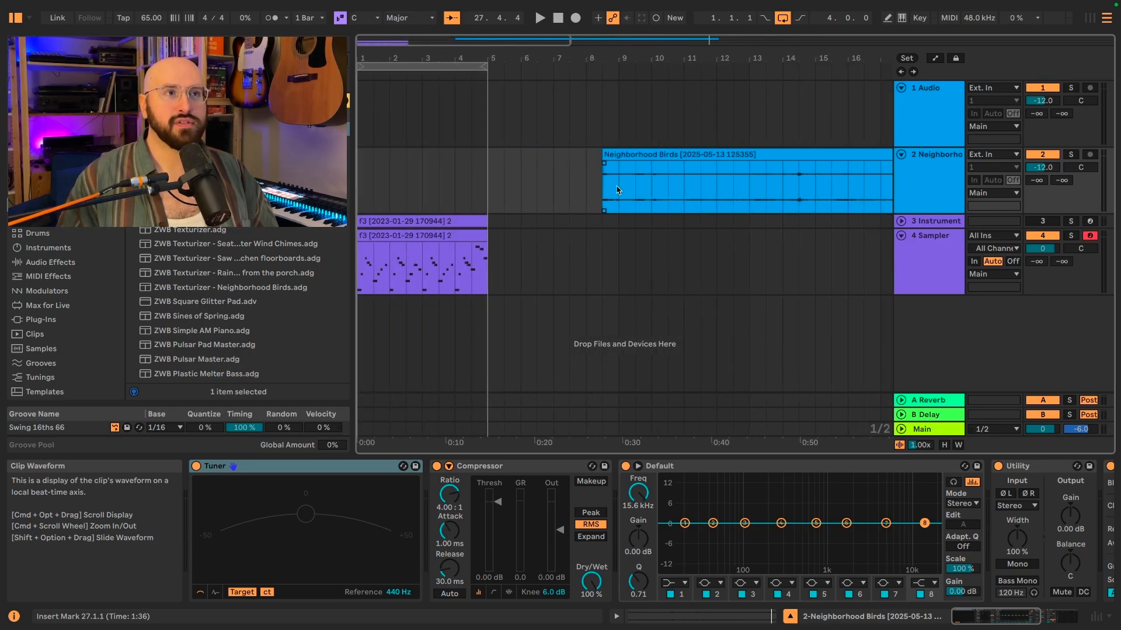
pyautogui.click(649, 279)
pyautogui.moveTo(667, 153); pyautogui.dragTo(447, 499)
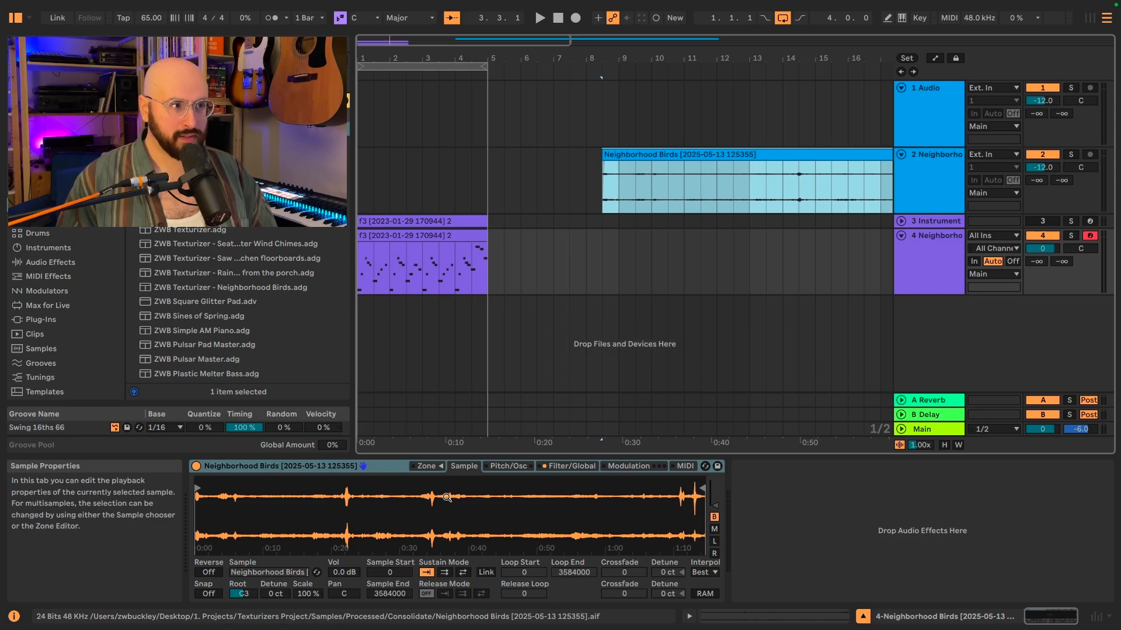
# Step: Play the f3 MIDI clip to hear the birds through the Sampler, then stop
pyautogui.click(385, 234)
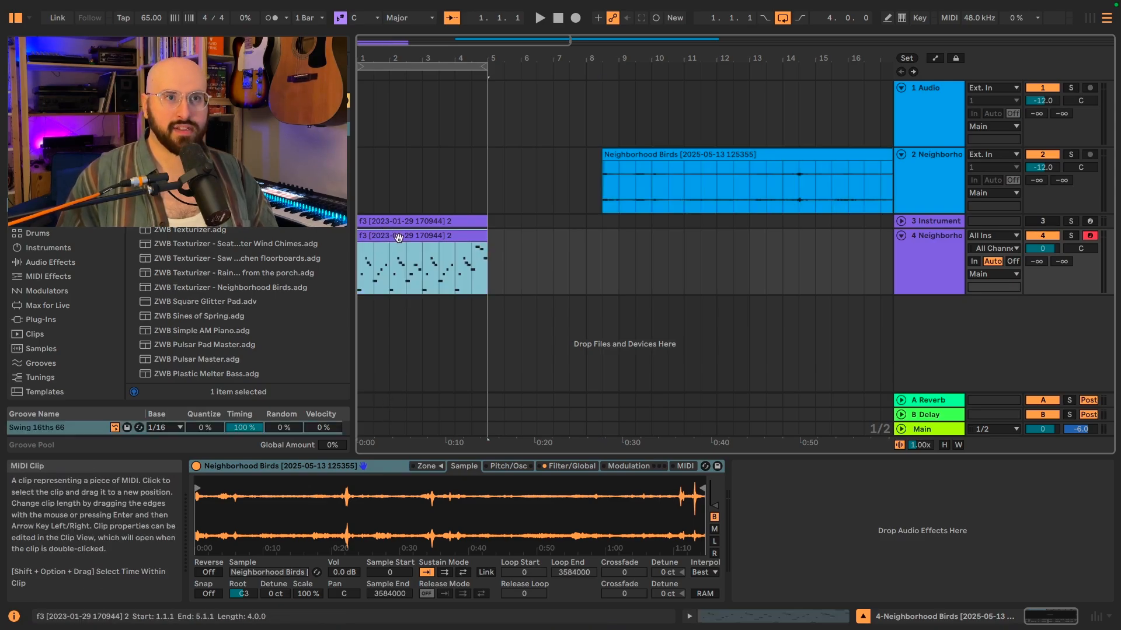
pyautogui.press('space')
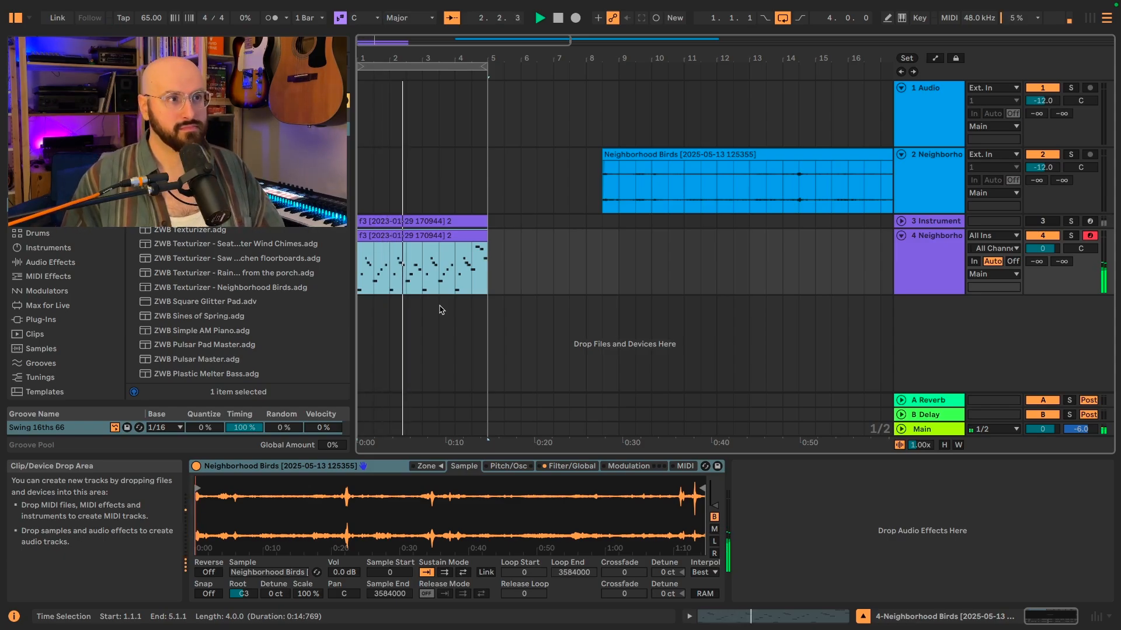
pyautogui.press('space')
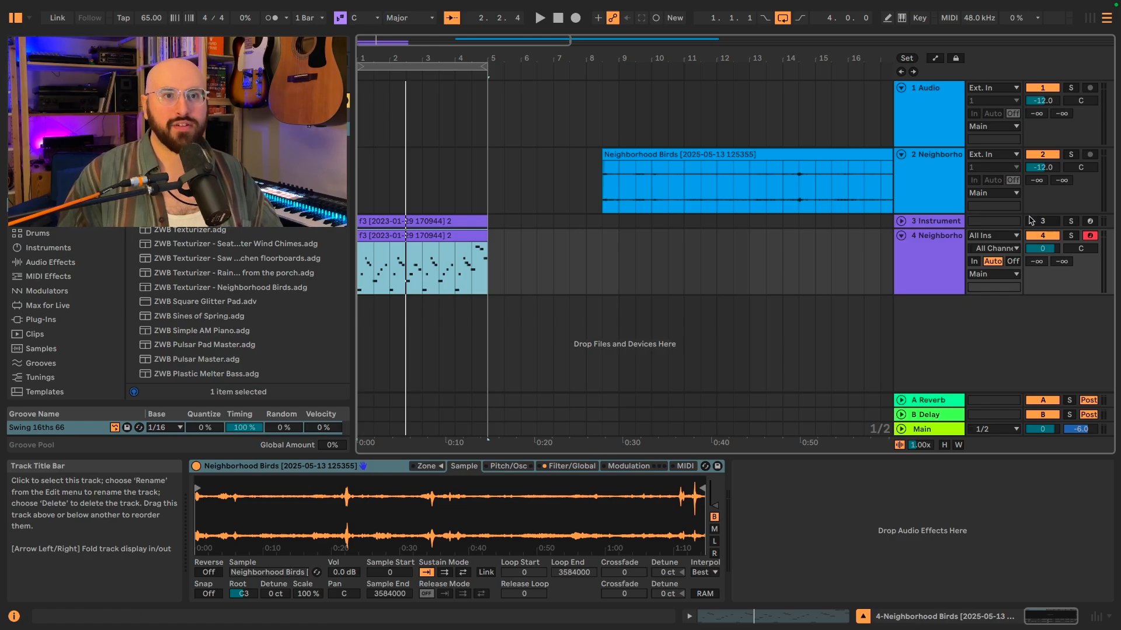
pyautogui.click(1047, 221)
pyautogui.press('space')
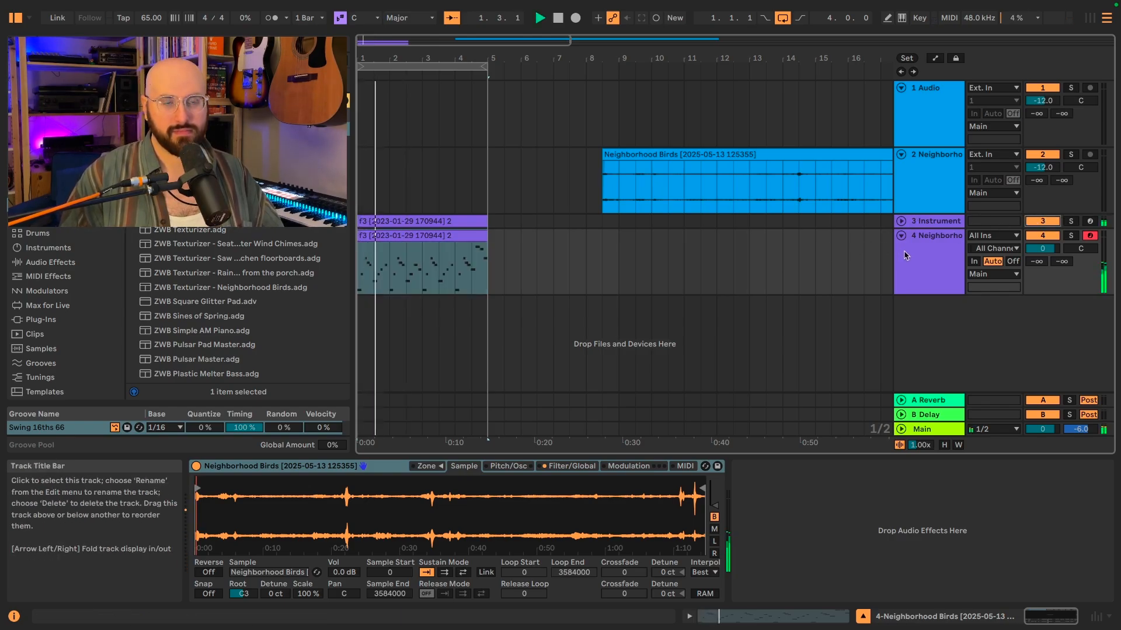
pyautogui.press('space')
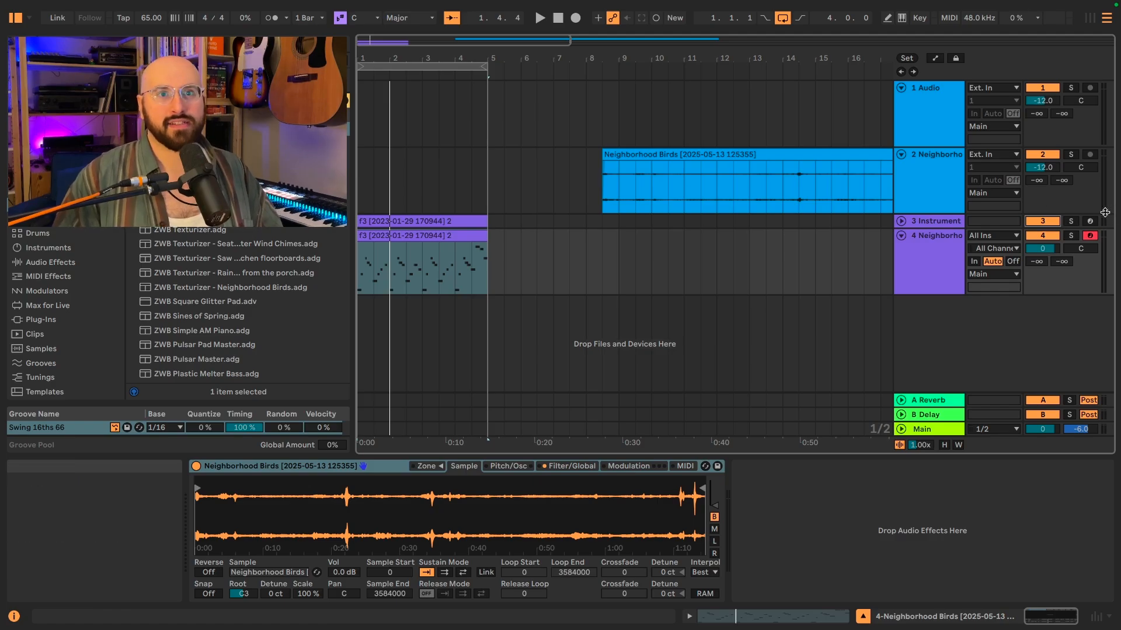
pyautogui.click(1043, 221)
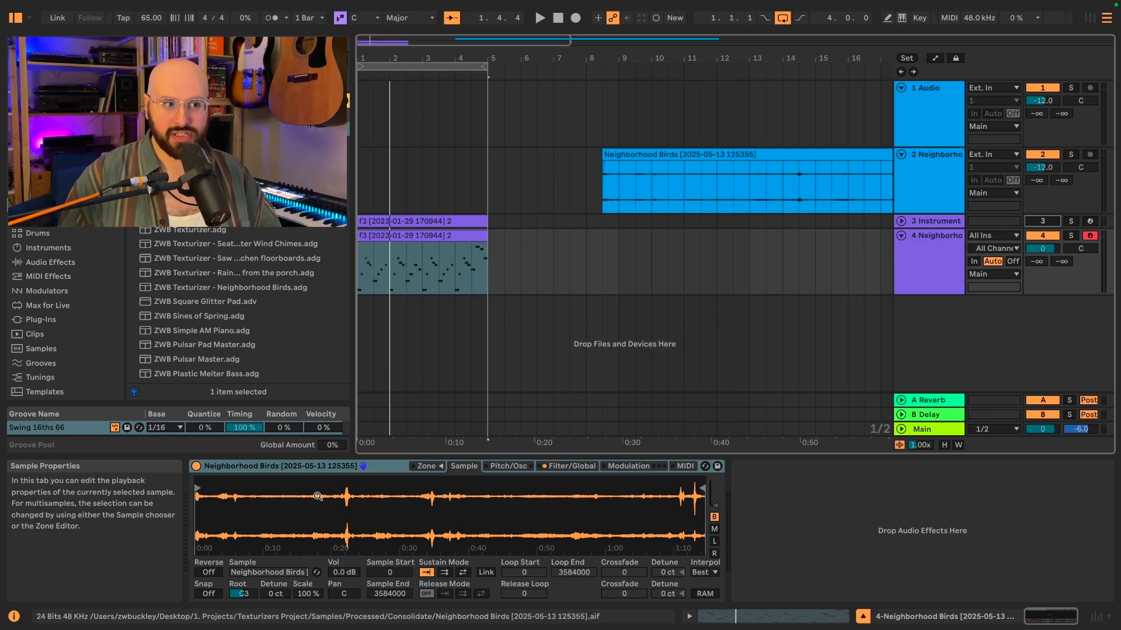
# Step: Set the Sampler's key-tracking Scale to 0 % and play back the unpitched birds
pyautogui.click(308, 595)
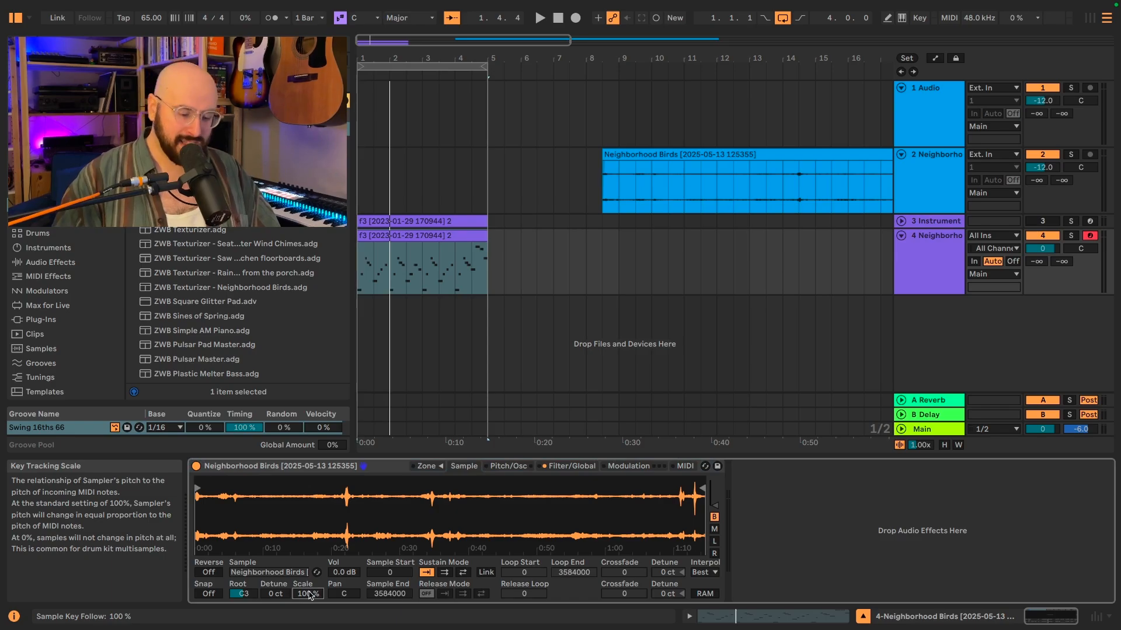
pyautogui.write('0')
pyautogui.press('Return')
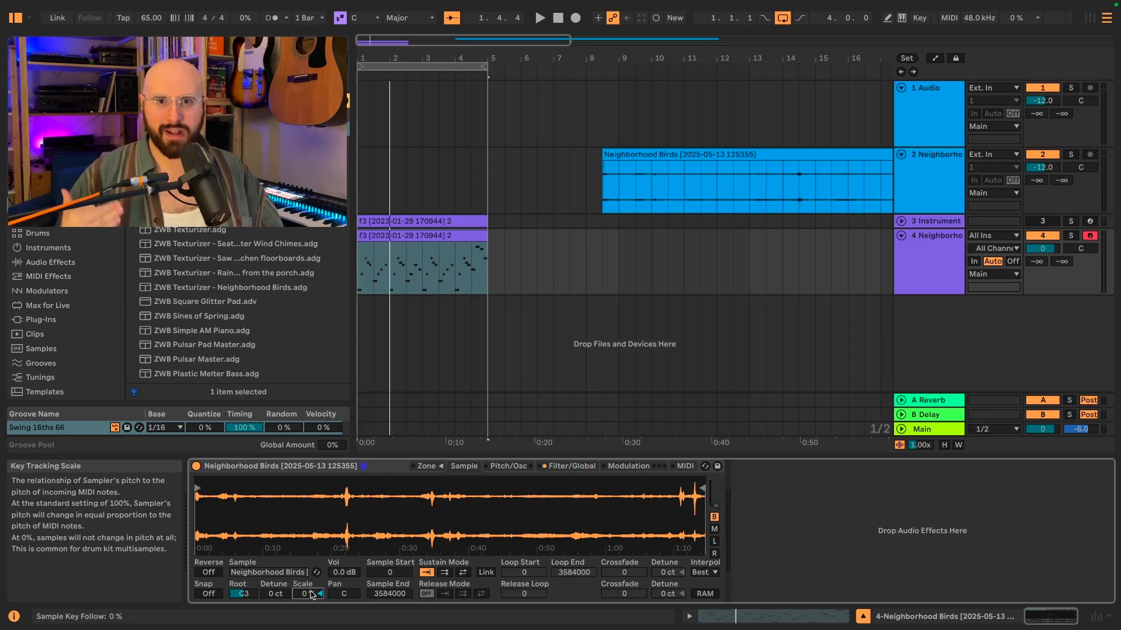
pyautogui.press('space')
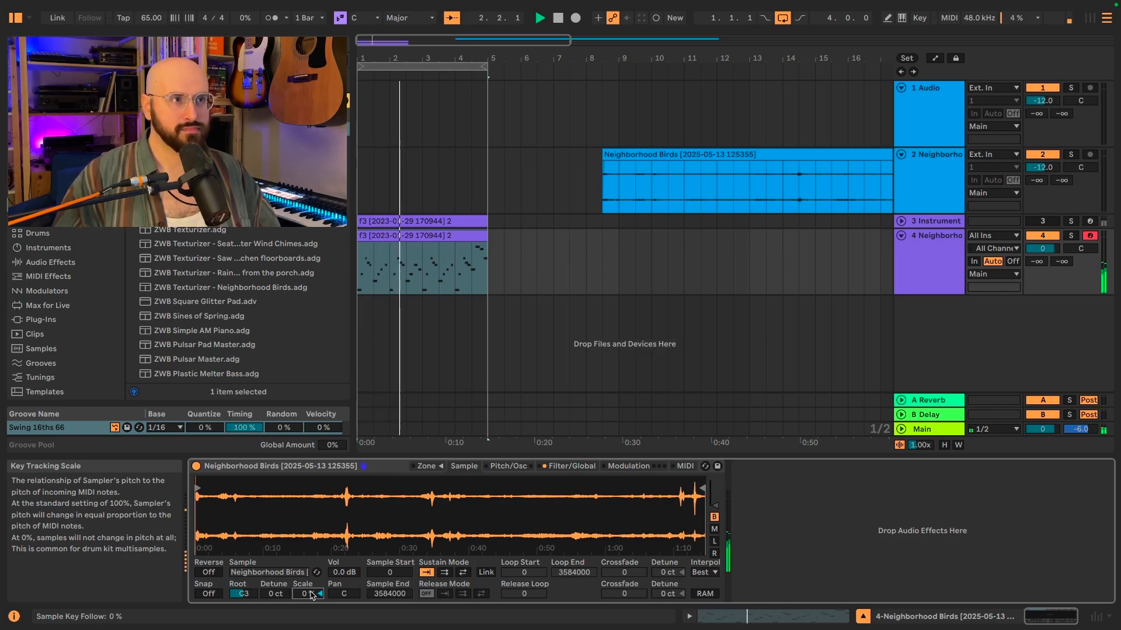
pyautogui.press('space')
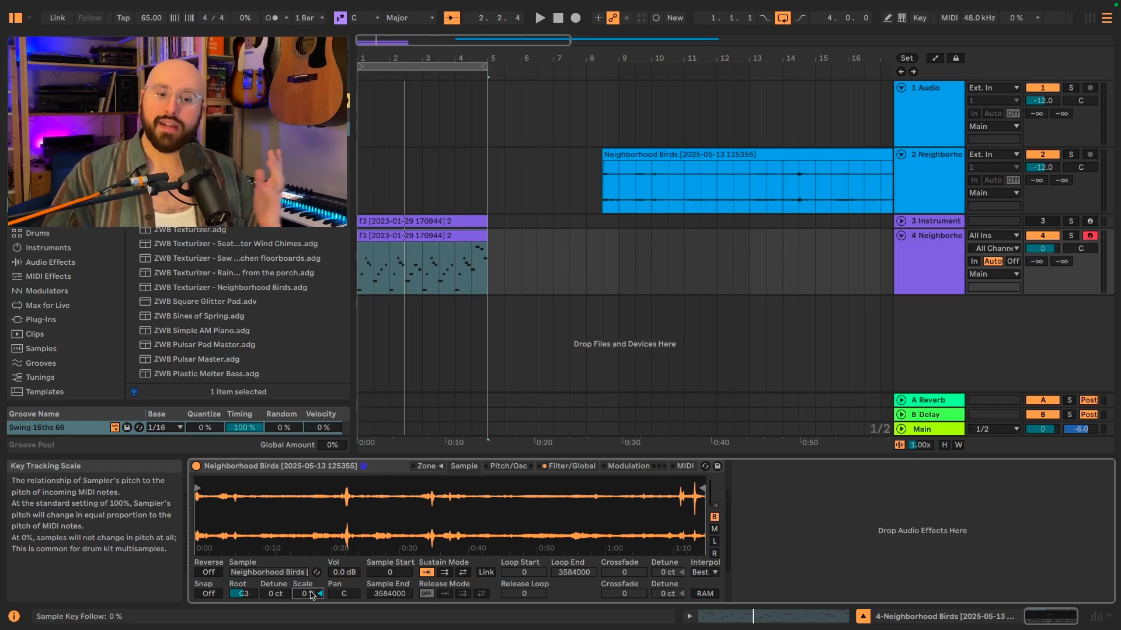
# Step: Enable LFO 2 with a Sample & Hold shape, routed to Sample Offset at amount 100
pyautogui.click(630, 466)
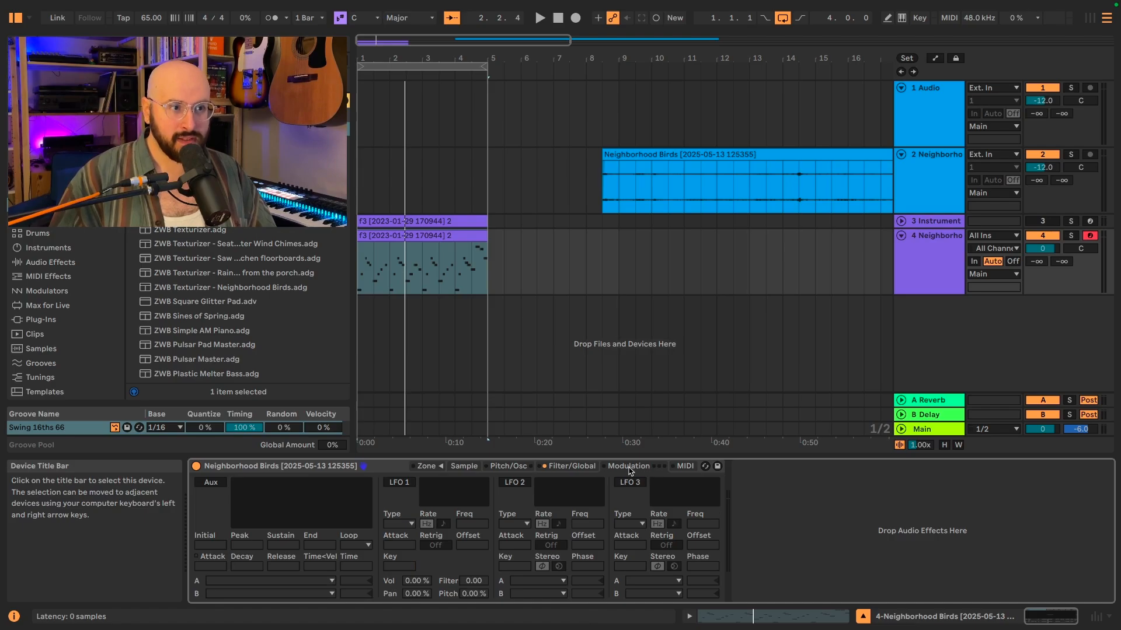
pyautogui.click(511, 482)
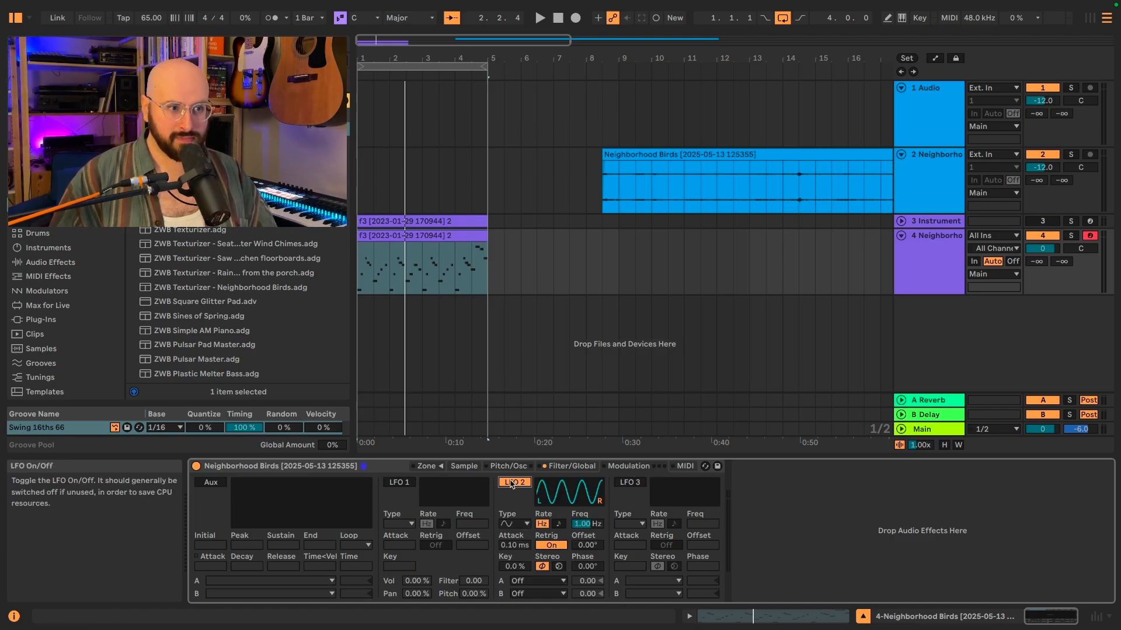
pyautogui.click(514, 524)
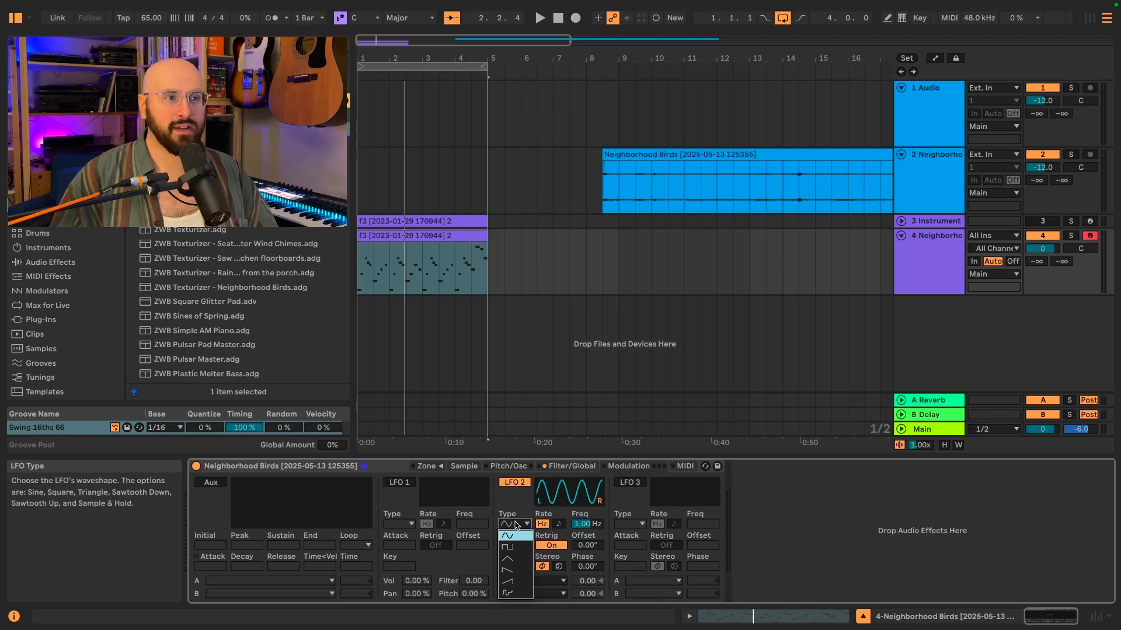
pyautogui.click(519, 594)
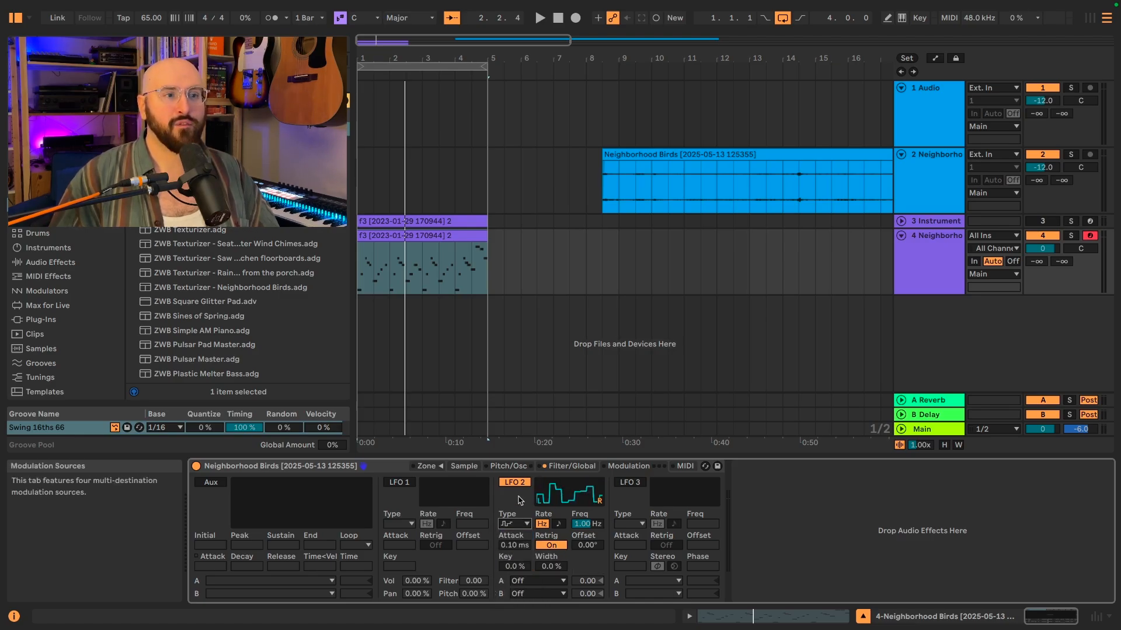
pyautogui.click(537, 581)
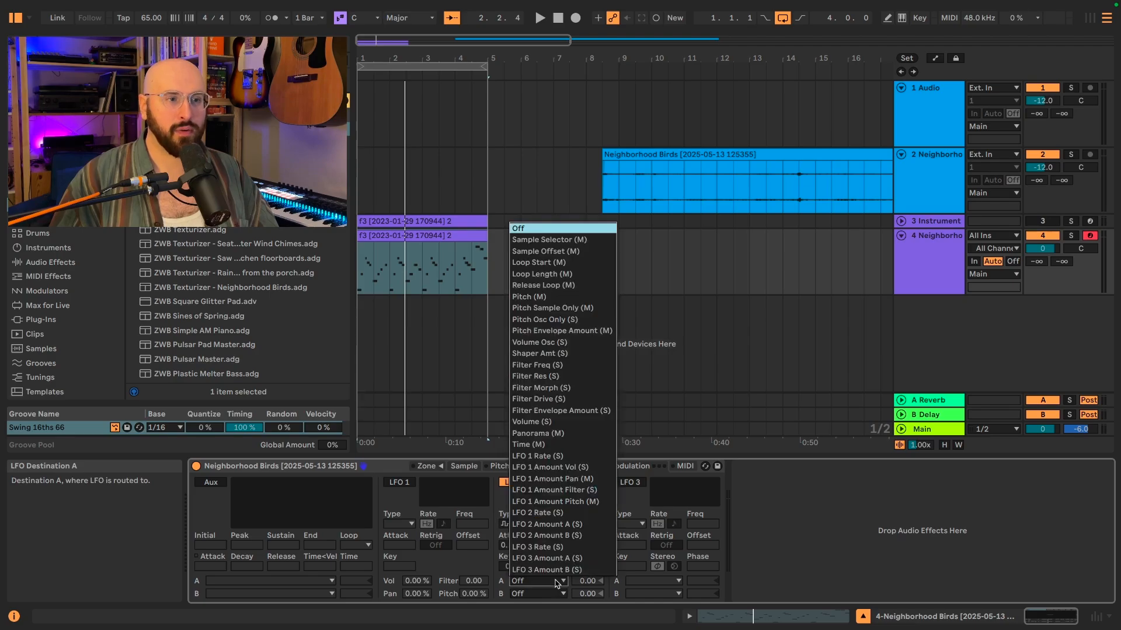
pyautogui.click(593, 253)
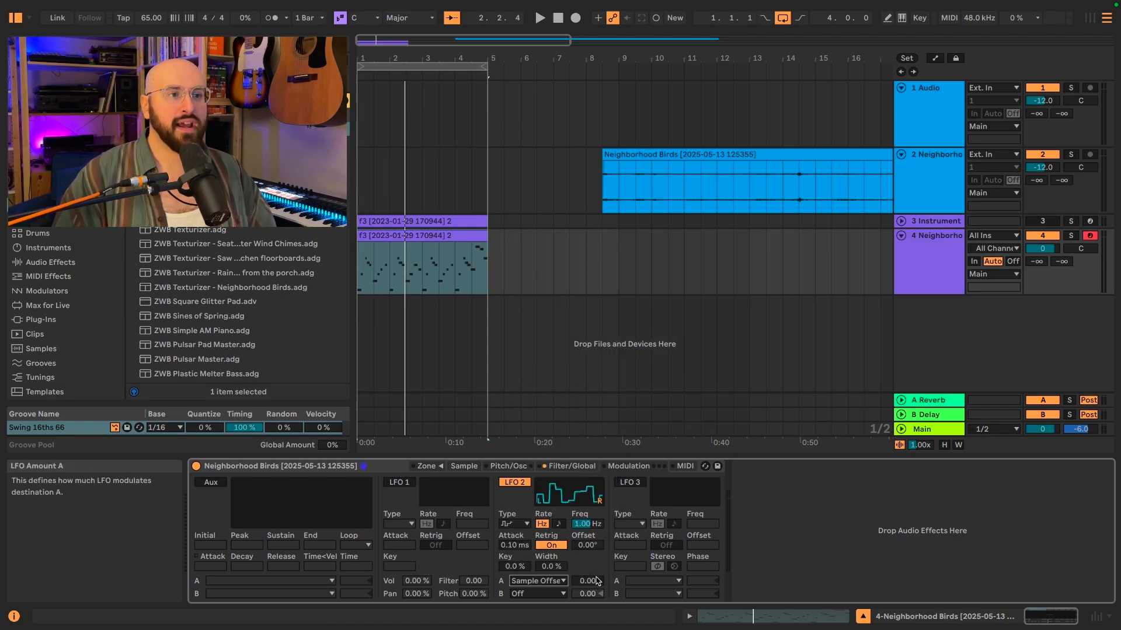
pyautogui.moveTo(597, 581); pyautogui.dragTo(597, 525)
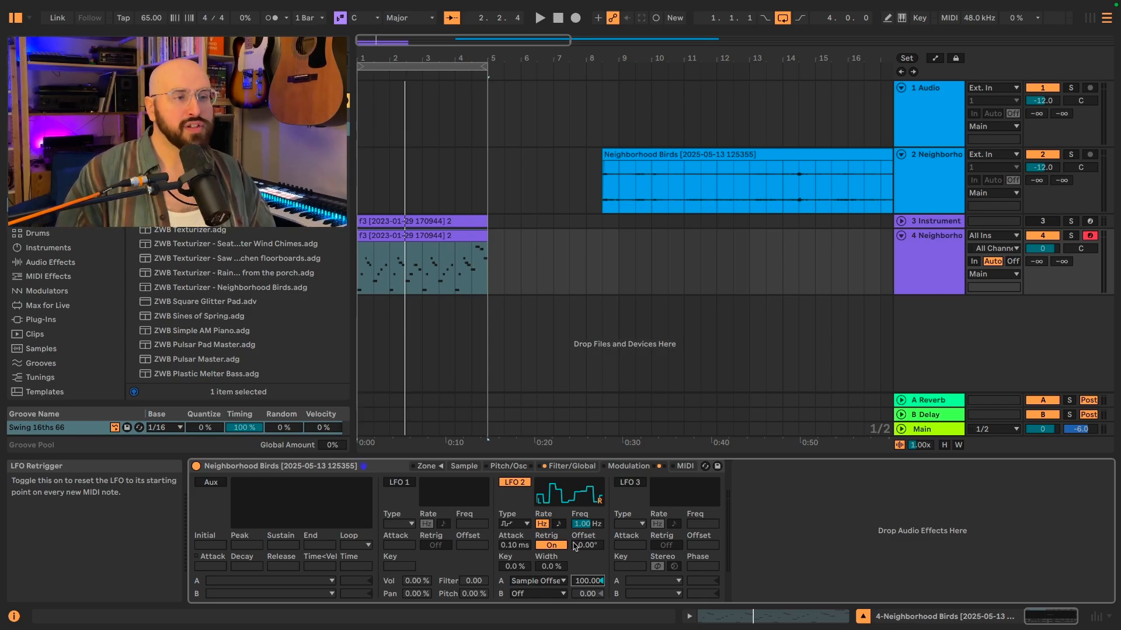
pyautogui.click(478, 467)
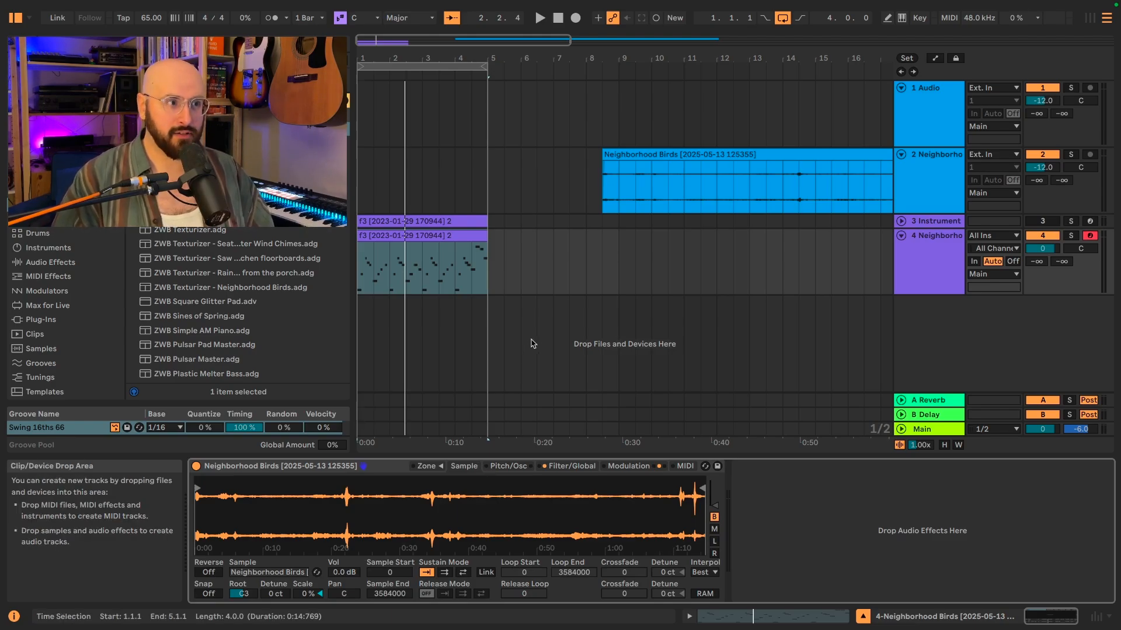
pyautogui.press('space')
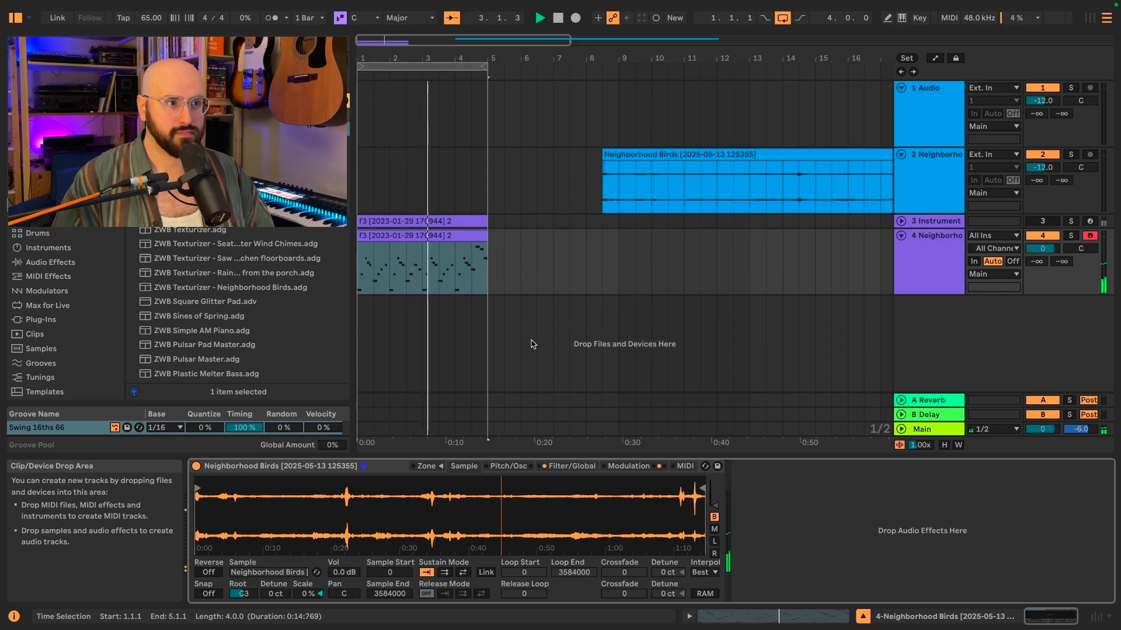
pyautogui.press('space')
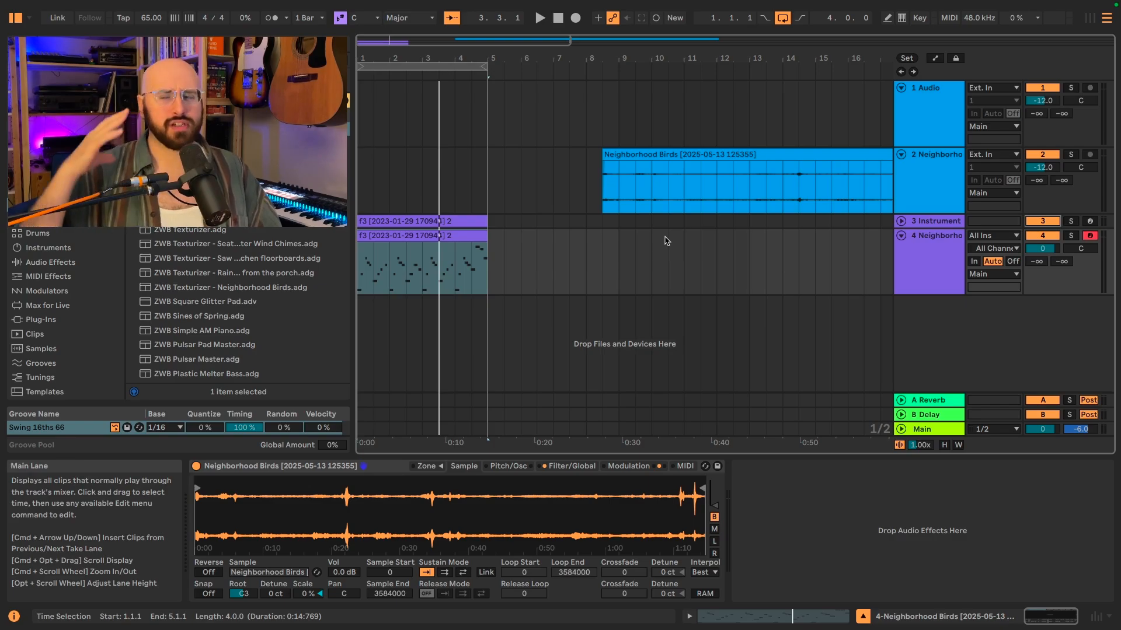
pyautogui.press('space')
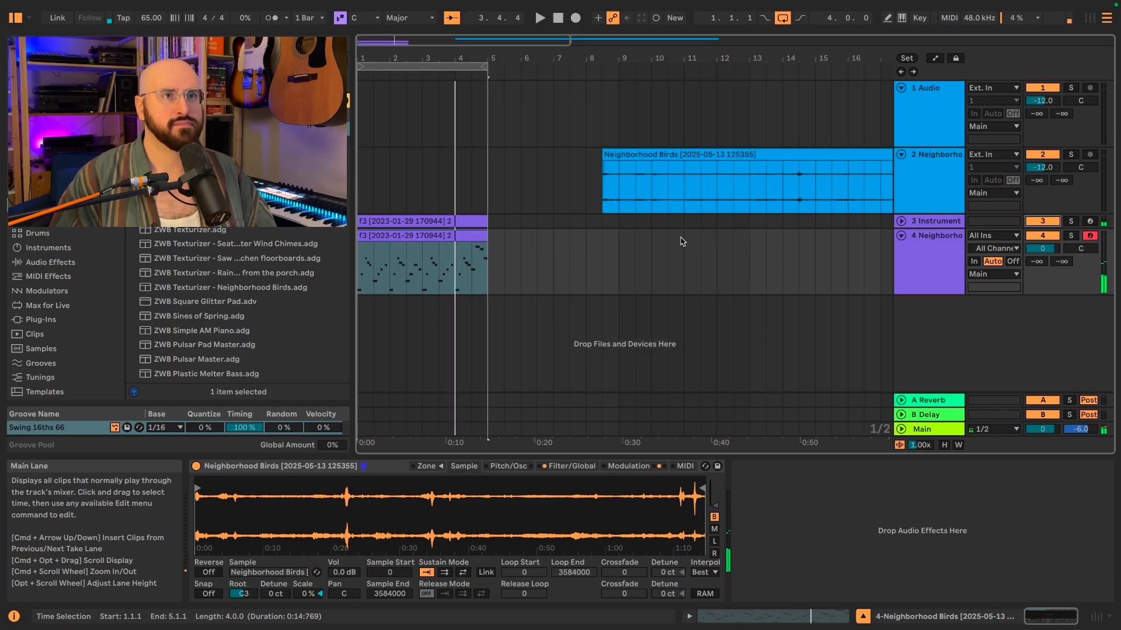
pyautogui.press('space')
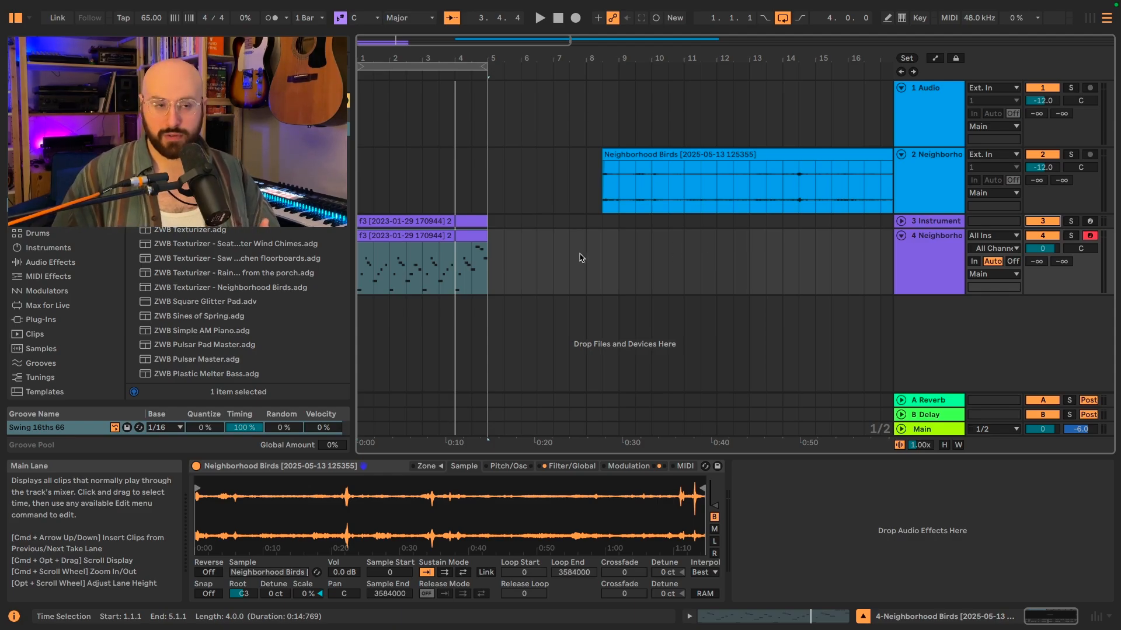
# Step: Switch the Sampler's glide mode to Glide and bring up its Filter/Global envelope page
pyautogui.click(516, 466)
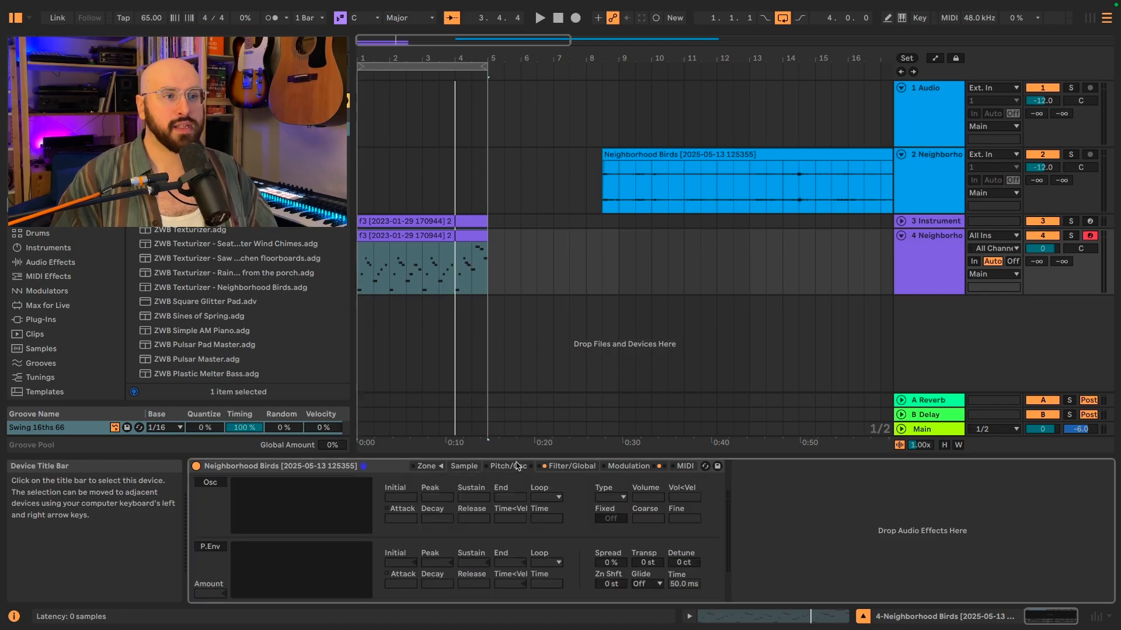
pyautogui.click(639, 583)
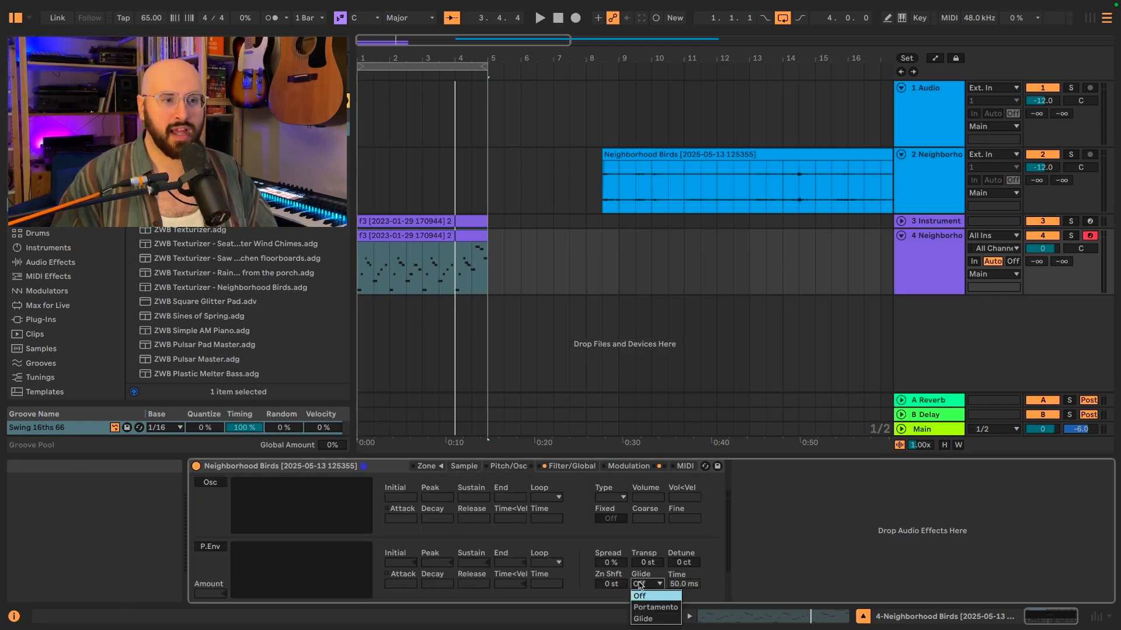
pyautogui.click(658, 609)
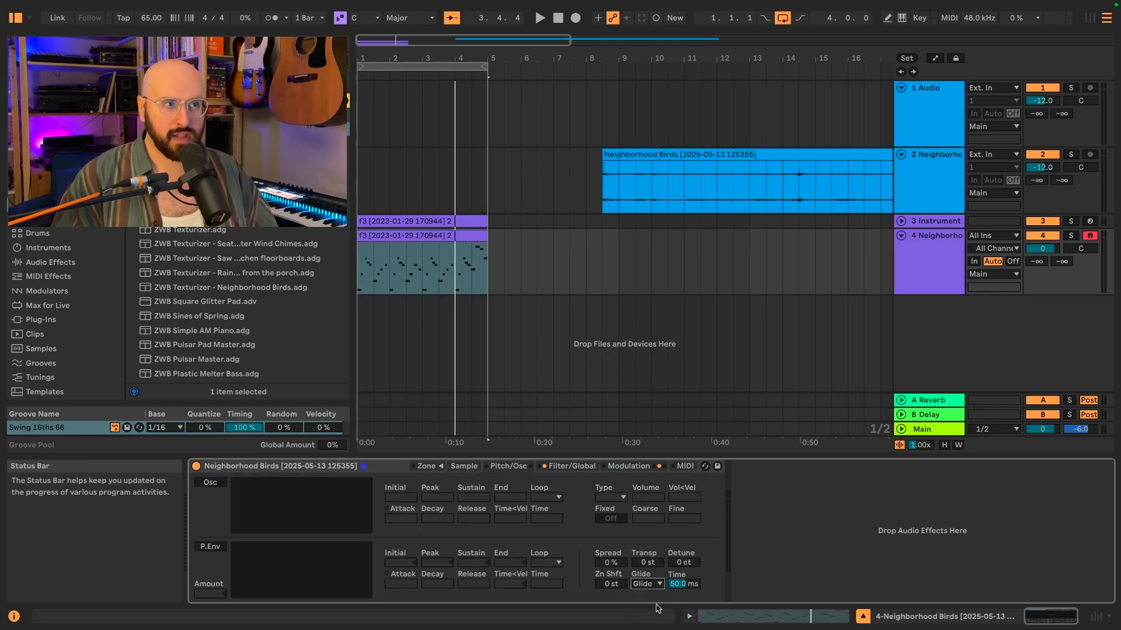
pyautogui.click(424, 240)
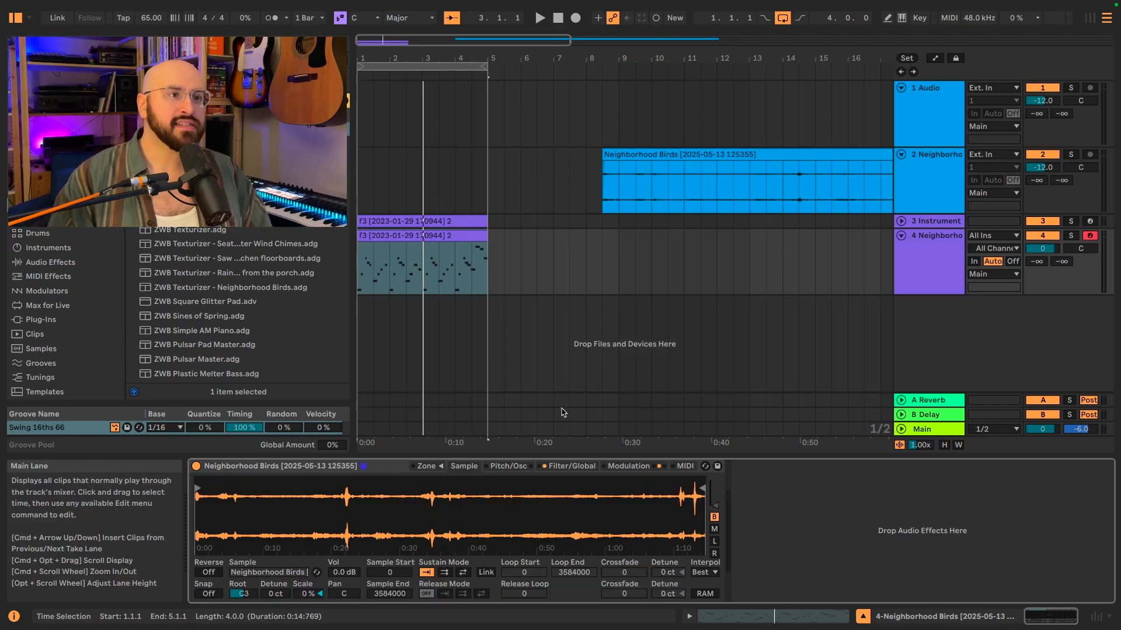
pyautogui.click(581, 467)
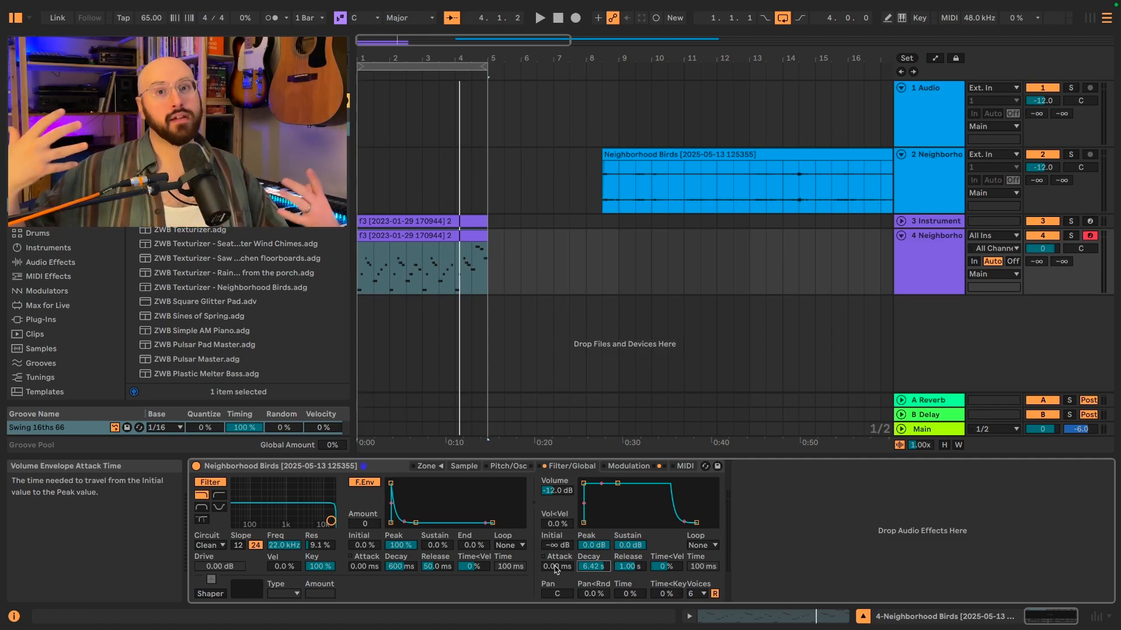
# Step: While playing, set an 87.2 ms attack, 2.52 kHz filter cutoff and -15 dB Sampler volume
pyautogui.press('space')
pyautogui.moveTo(556, 569); pyautogui.dragTo(556, 520)
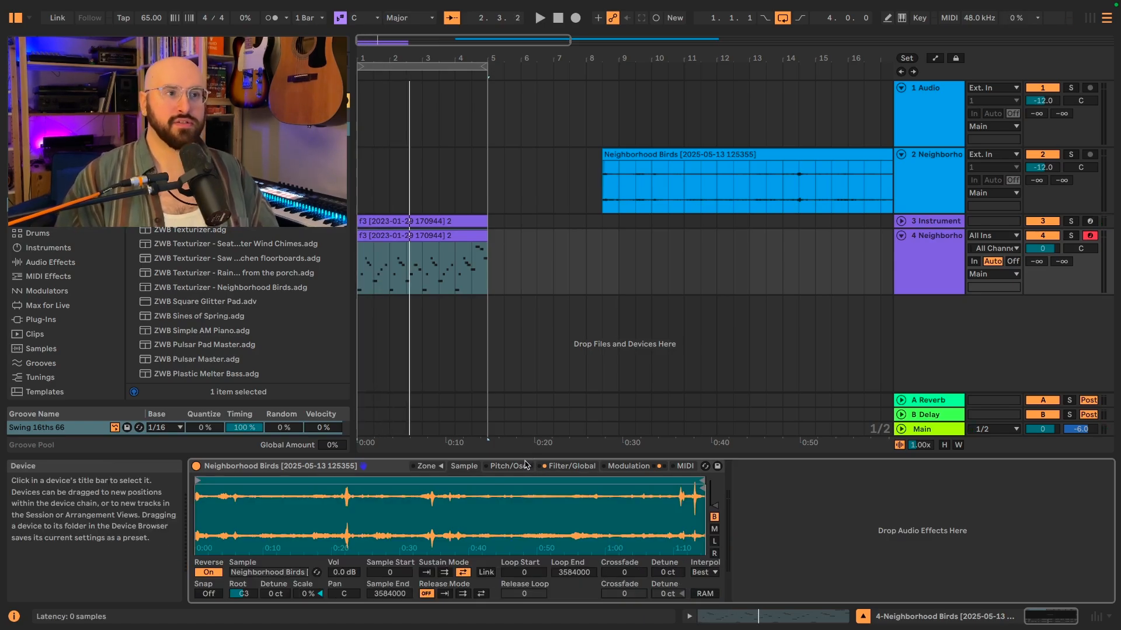
pyautogui.click(565, 466)
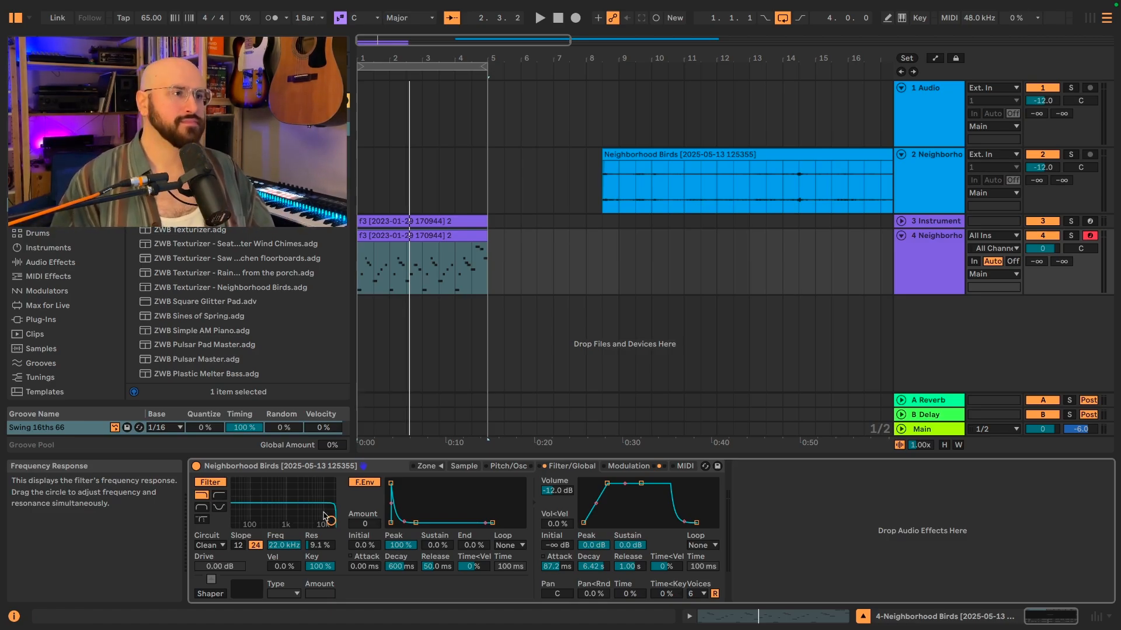
pyautogui.press('space')
pyautogui.moveTo(326, 515); pyautogui.dragTo(300, 520)
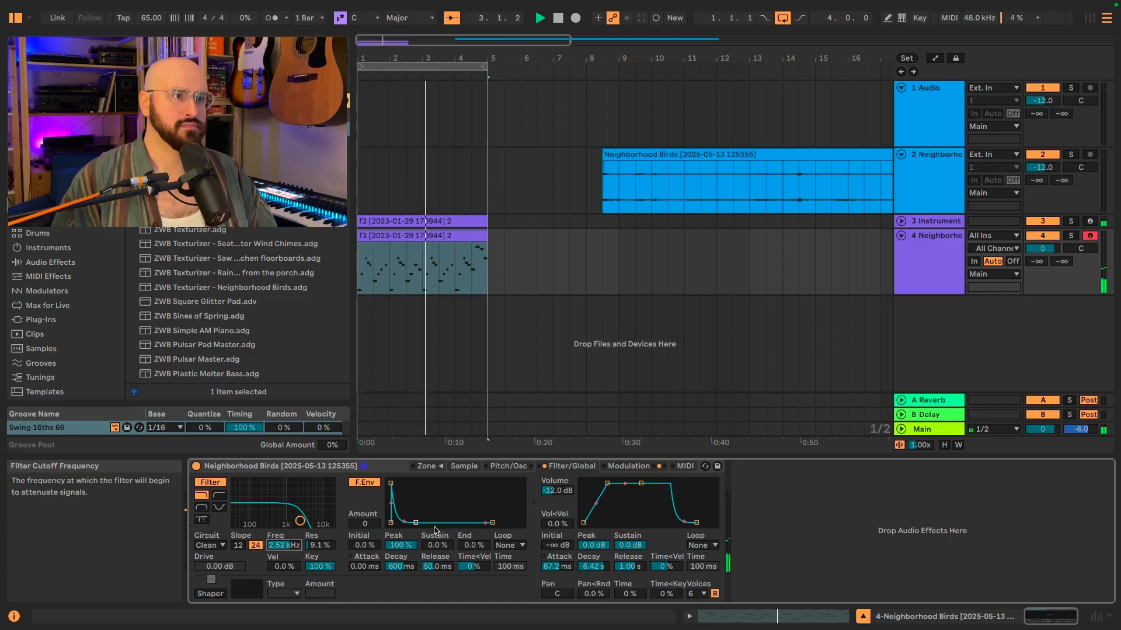
pyautogui.moveTo(557, 490)
pyautogui.mouseDown()
pyautogui.moveTo(558, 509)
pyautogui.moveTo(559, 485)
pyautogui.mouseUp()
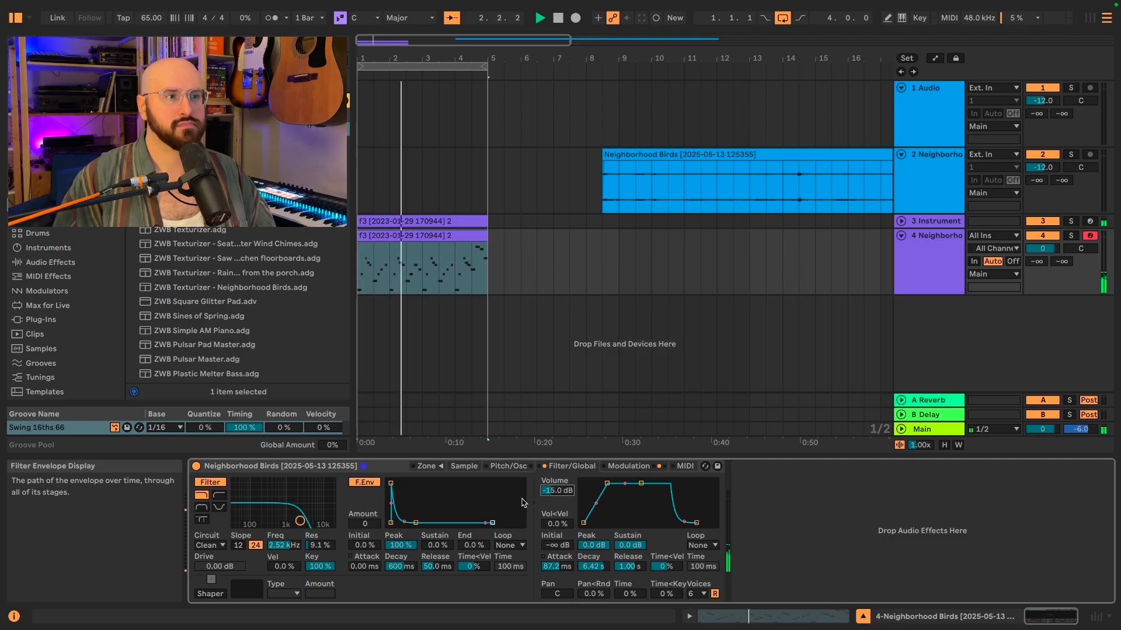
pyautogui.press('space')
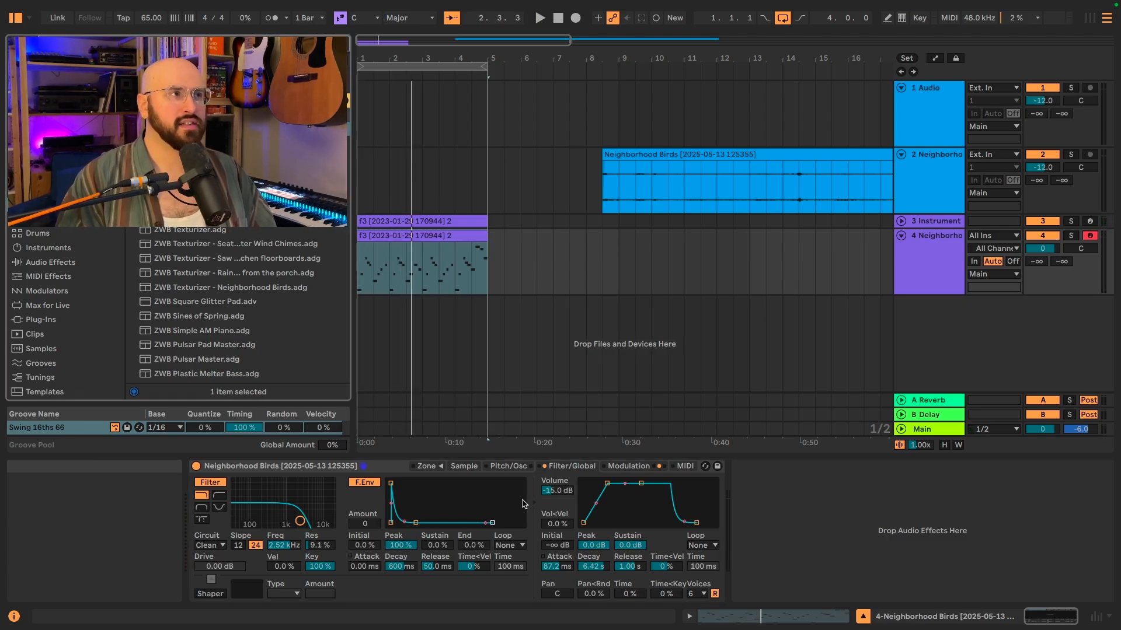
# Step: Add a high-pass Auto Filter after the Sampler and tune its cutoff to about 614 Hz while playing
pyautogui.write('auto filter')
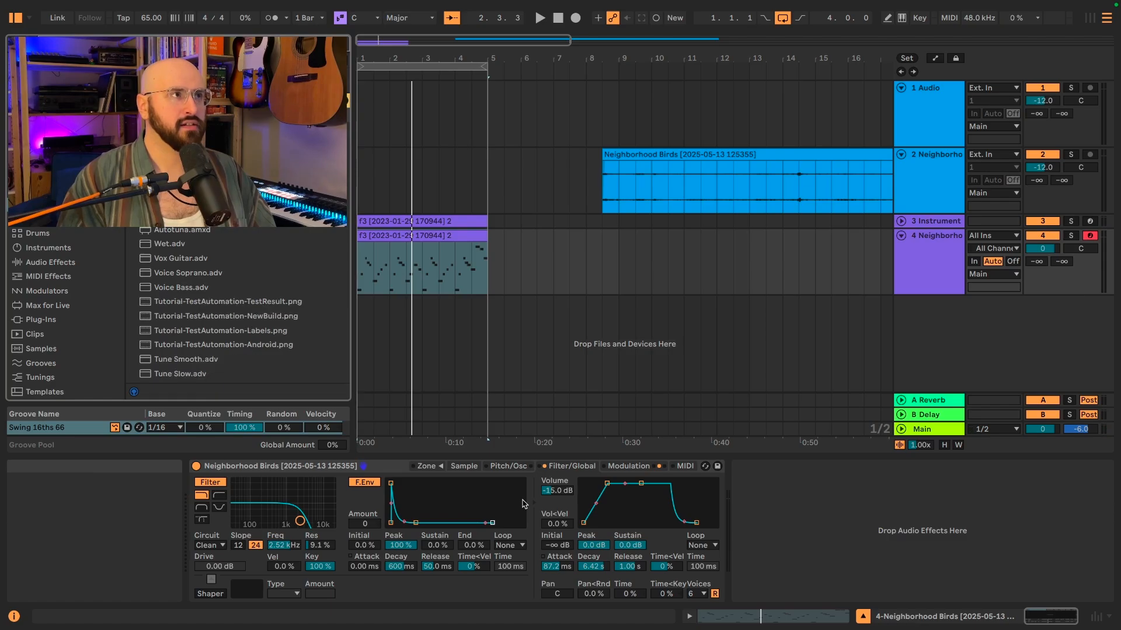
pyautogui.press('Return')
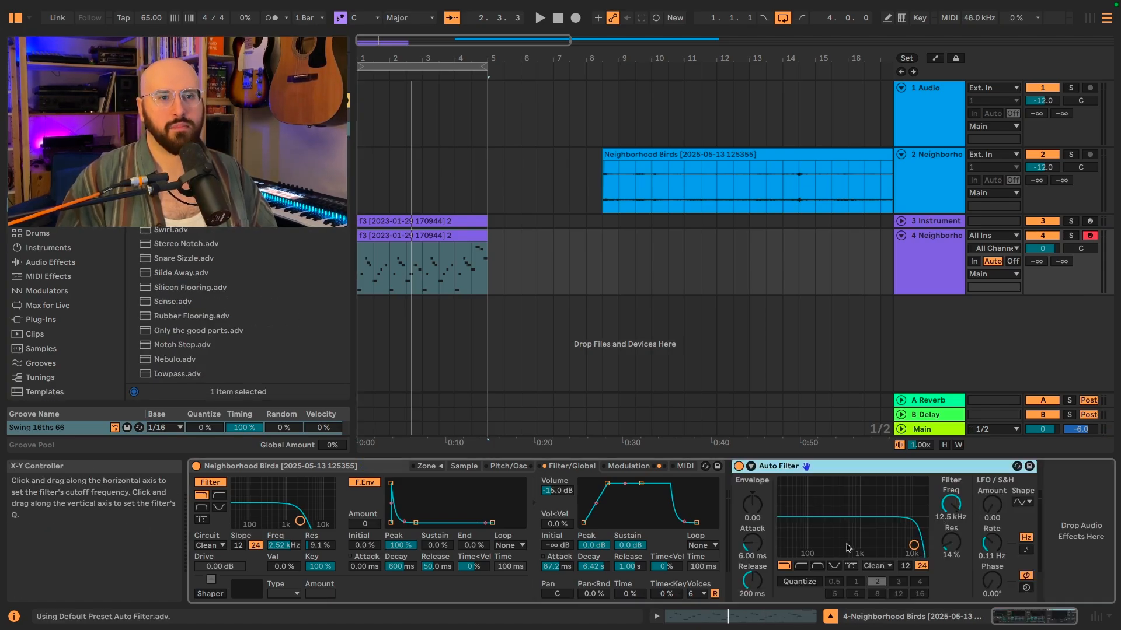
pyautogui.click(800, 565)
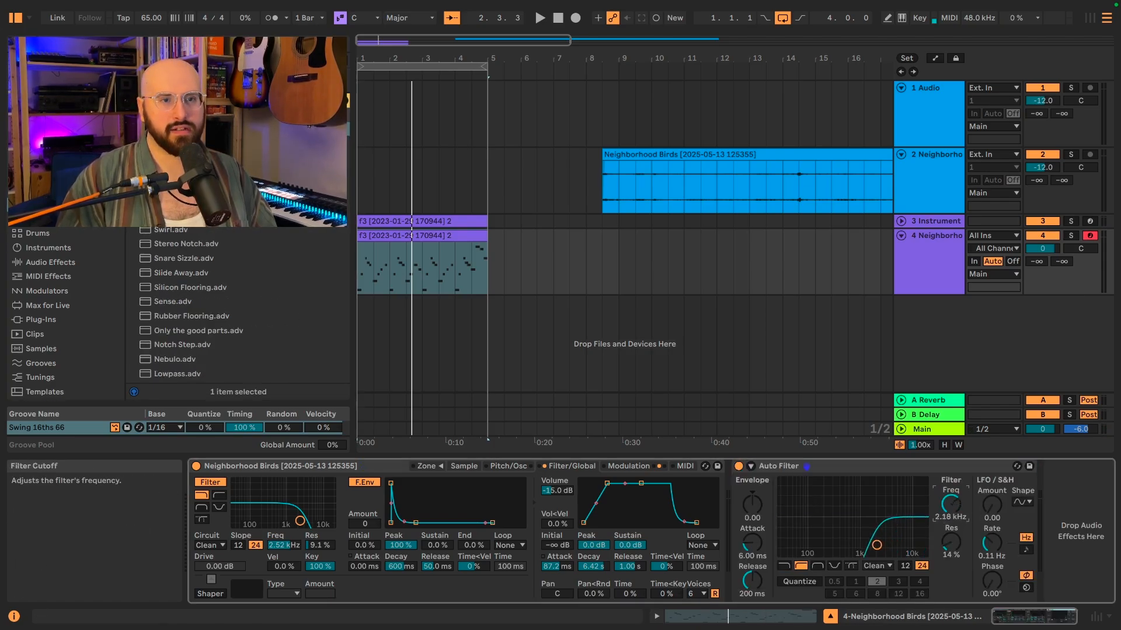
pyautogui.moveTo(950, 503); pyautogui.dragTo(950, 513)
pyautogui.press('space')
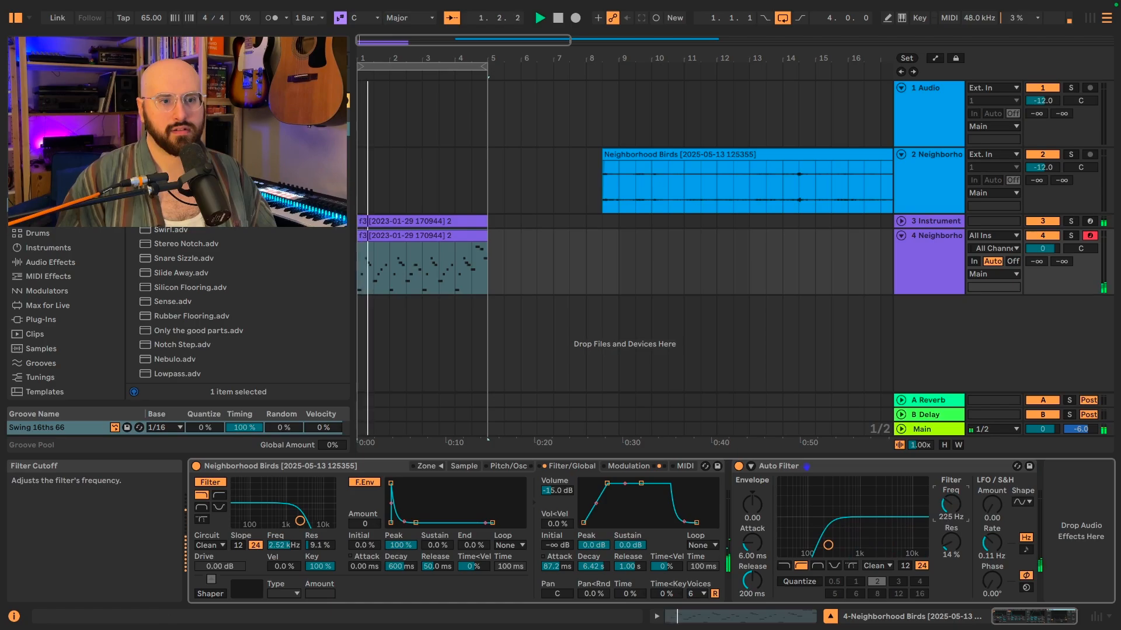
pyautogui.moveTo(950, 504); pyautogui.dragTo(950, 482)
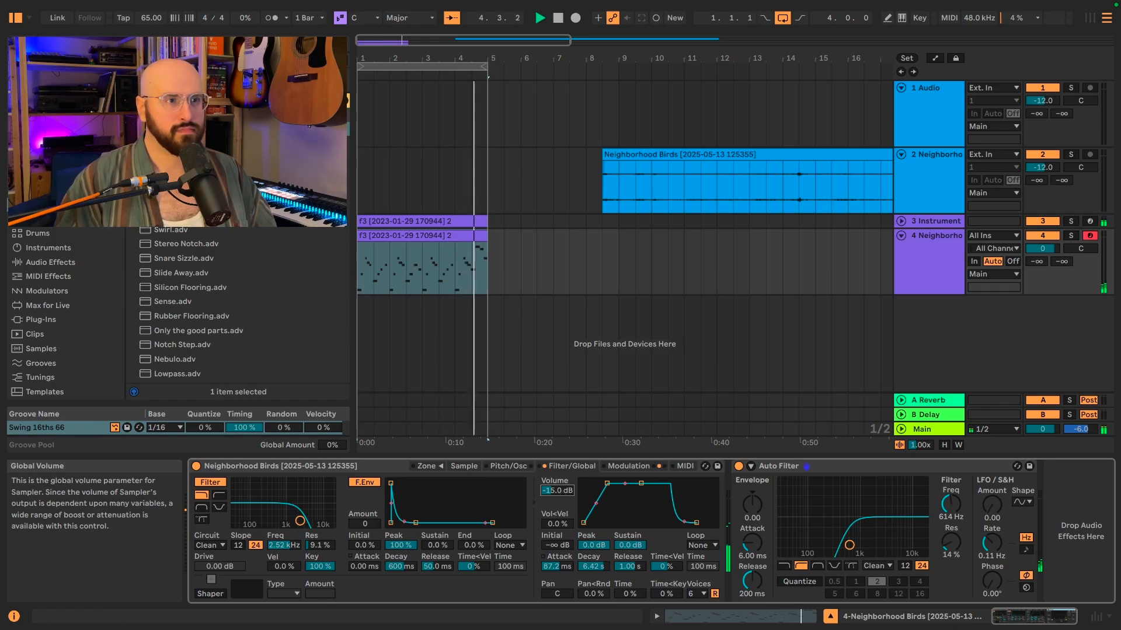
# Step: Set the Sampler volume back to -12 dB
pyautogui.click(560, 495)
pyautogui.write('-12')
pyautogui.press('Return')
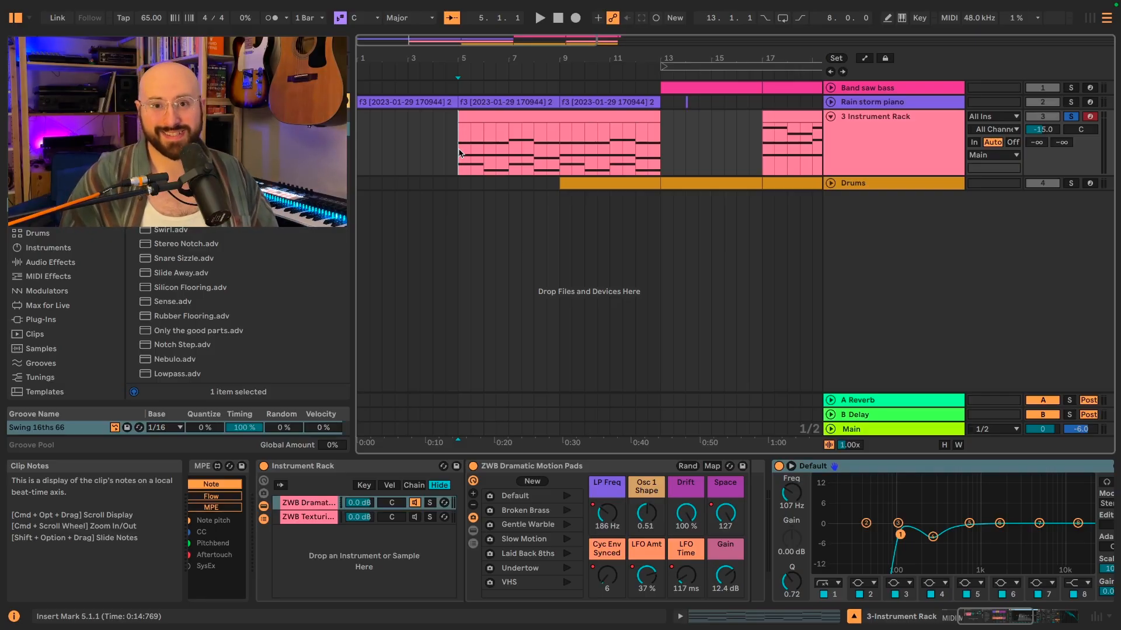
# Step: Play the arrangement while switching between the ZWB Dramatic Motion Pads and ZWB Texturizer chains, ending on Texturizer
pyautogui.press('space')
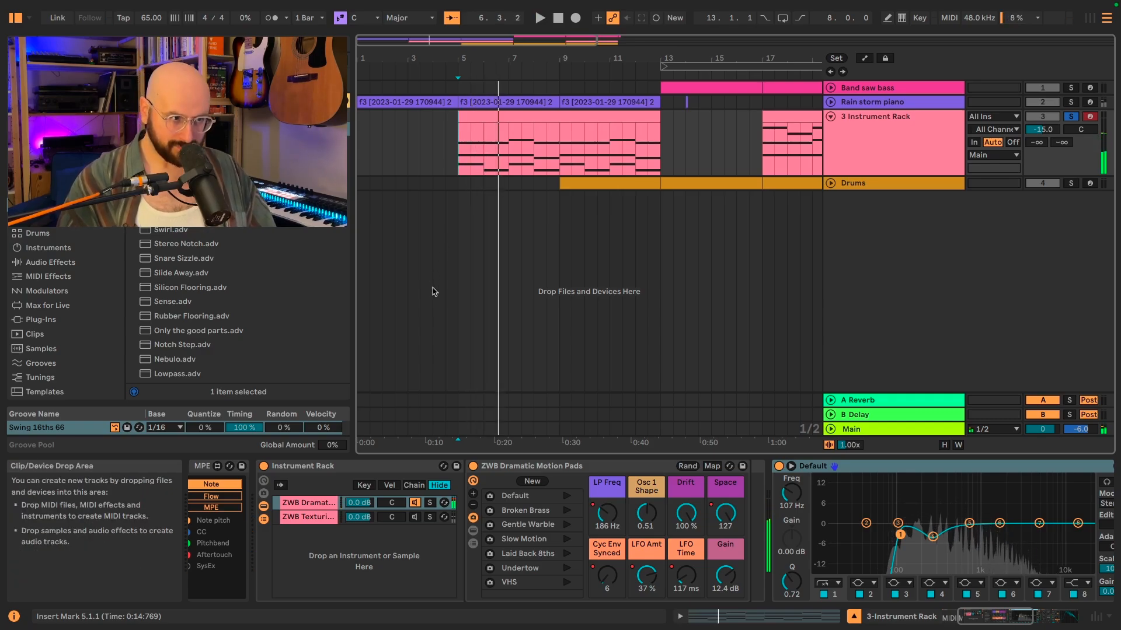
pyautogui.click(306, 517)
pyautogui.hscroll(3, 797, 495)
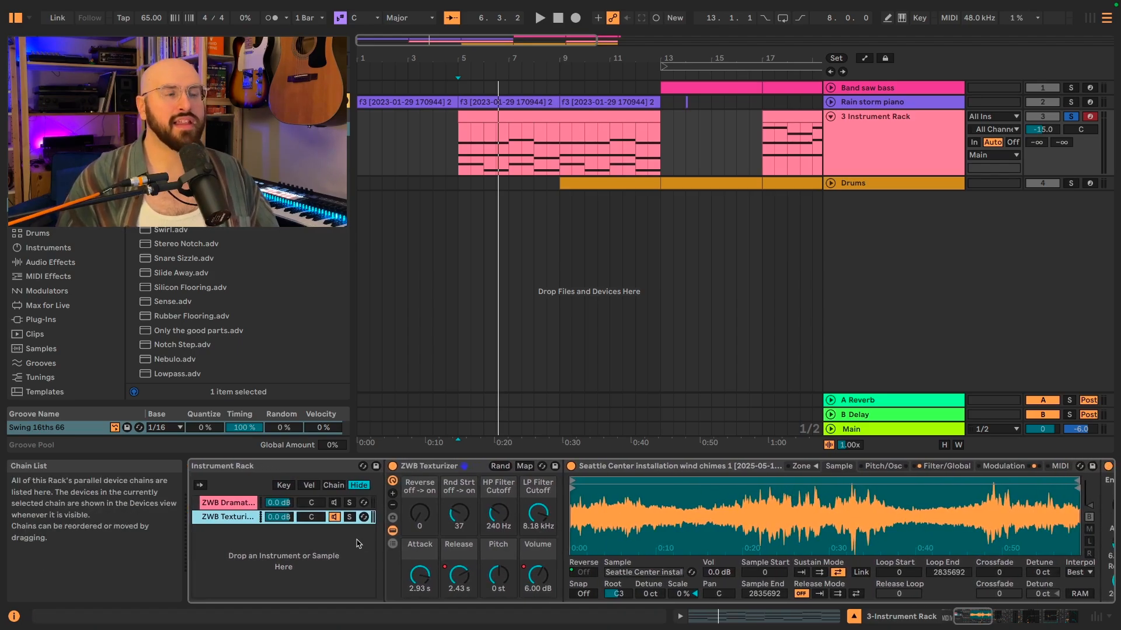
pyautogui.press('space')
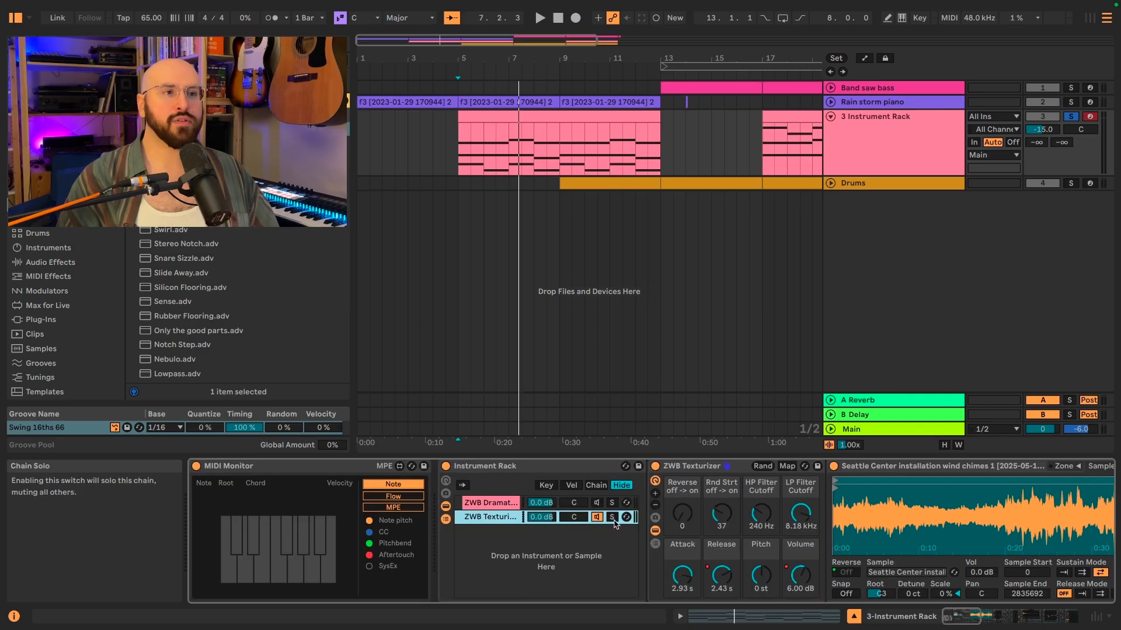
pyautogui.click(502, 503)
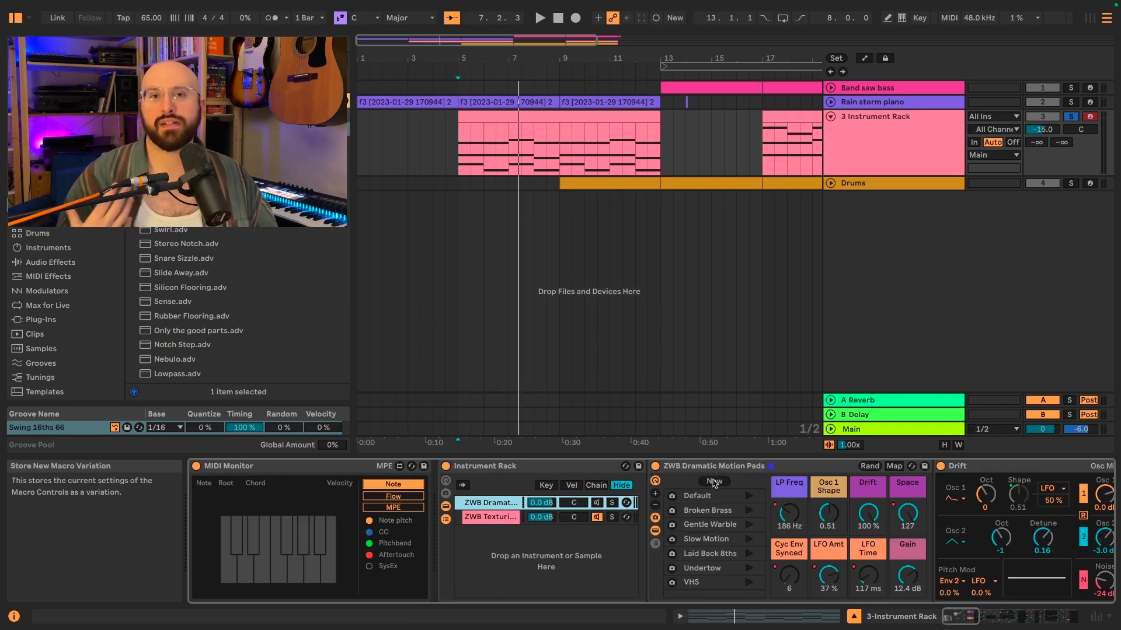
pyautogui.click(488, 517)
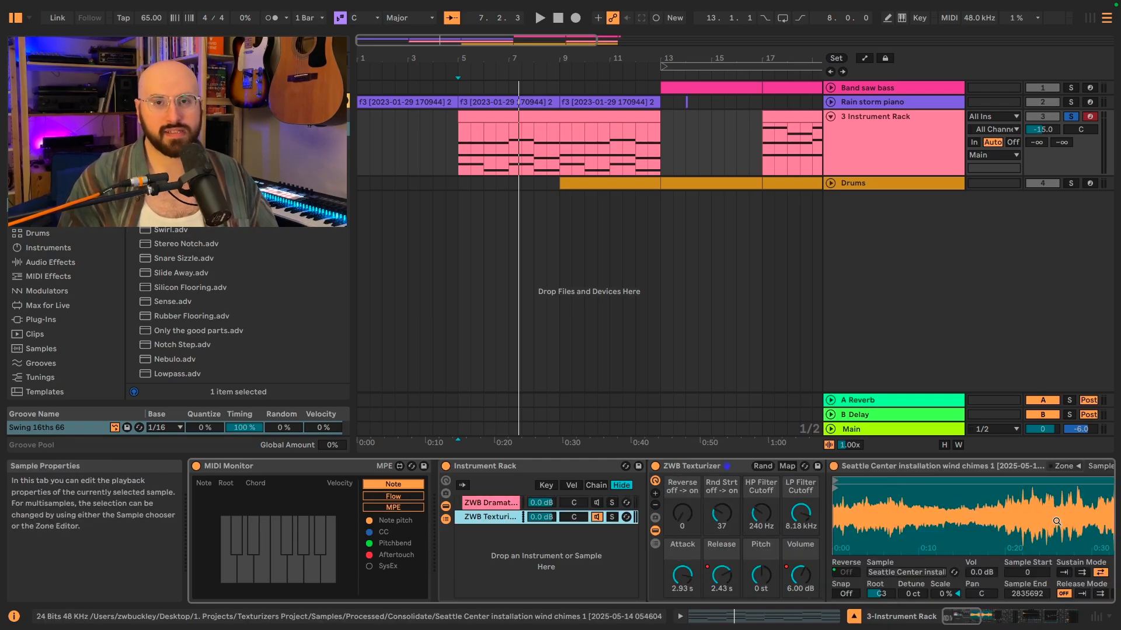
pyautogui.click(595, 503)
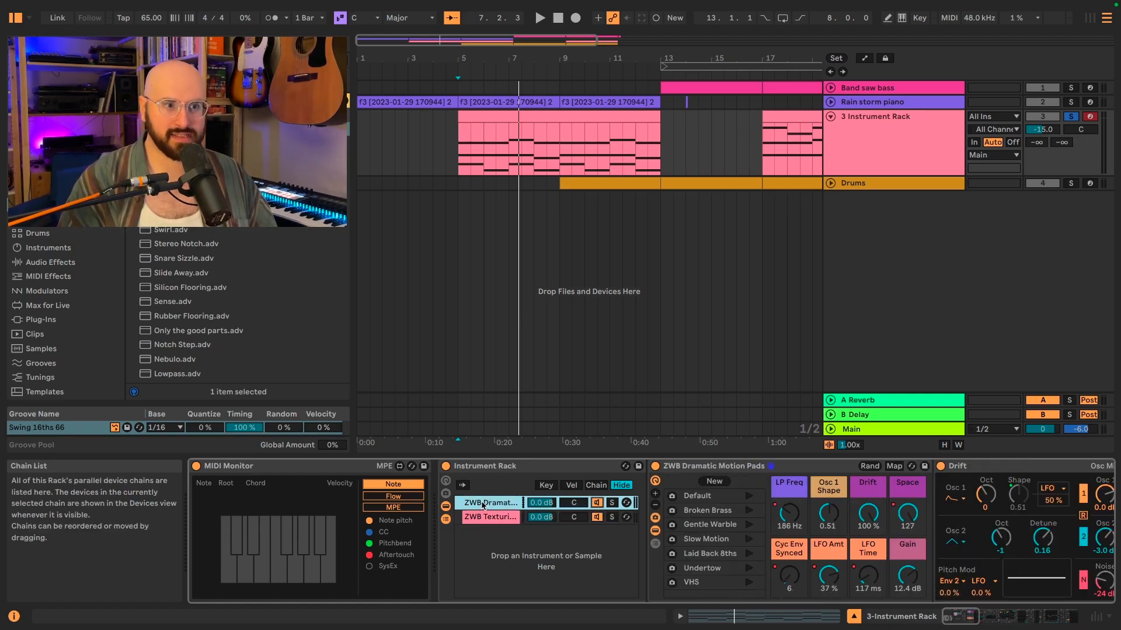
pyautogui.press('space')
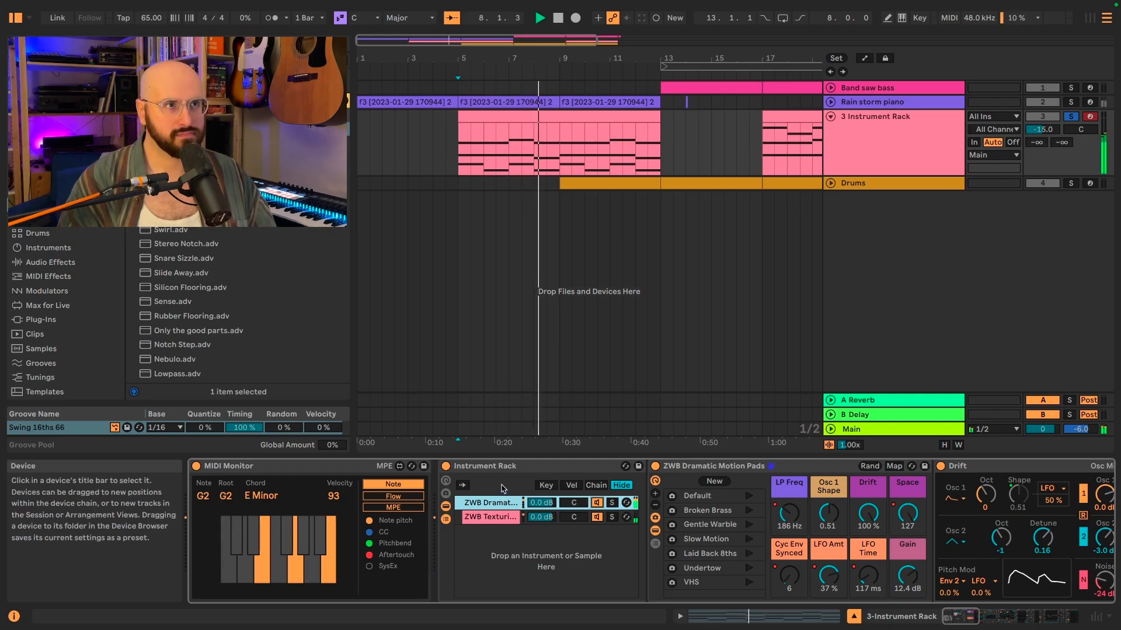
pyautogui.click(496, 517)
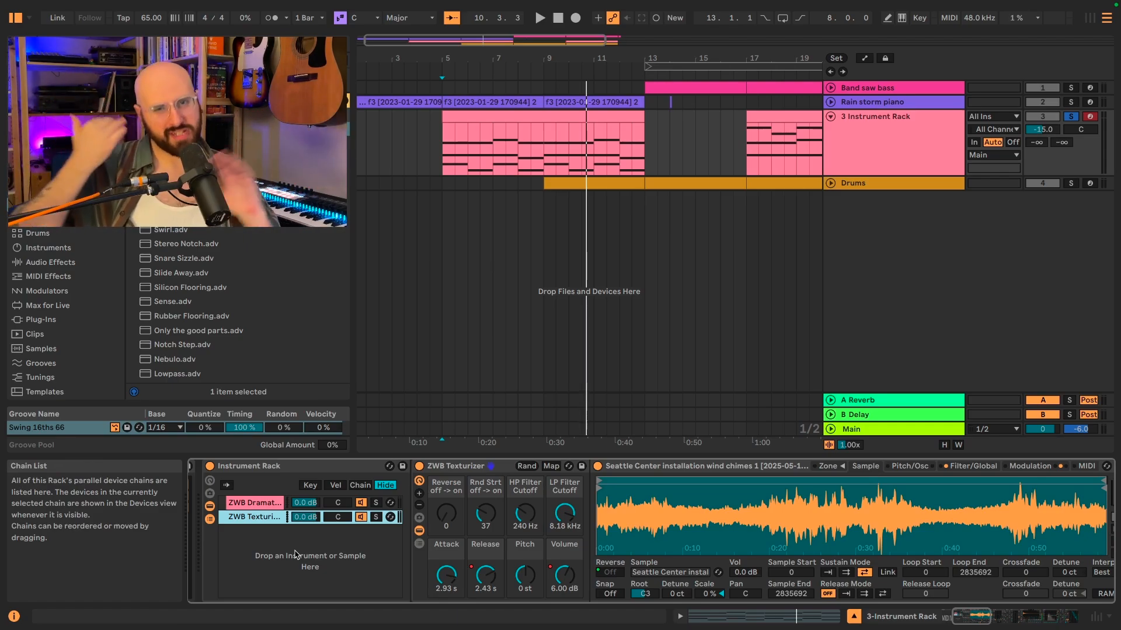
# Step: Play the arrangement from bar 17 with the bars 17–21 clip selected, then stop
pyautogui.click(747, 146)
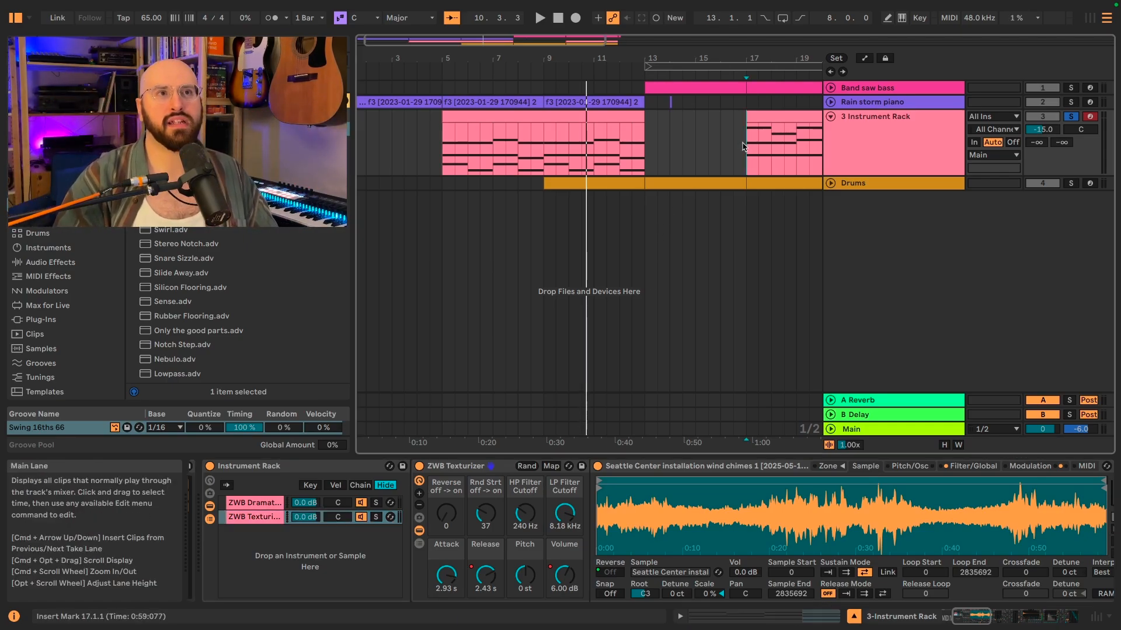
pyautogui.hscroll(5, 742, 146)
pyautogui.click(612, 112)
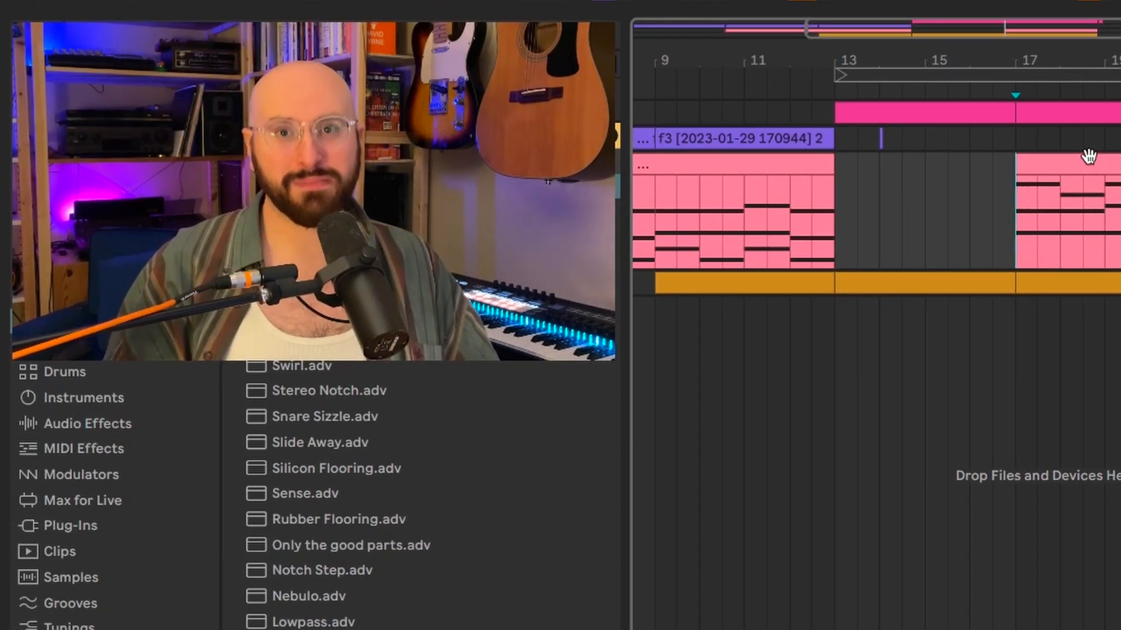
pyautogui.press('space')
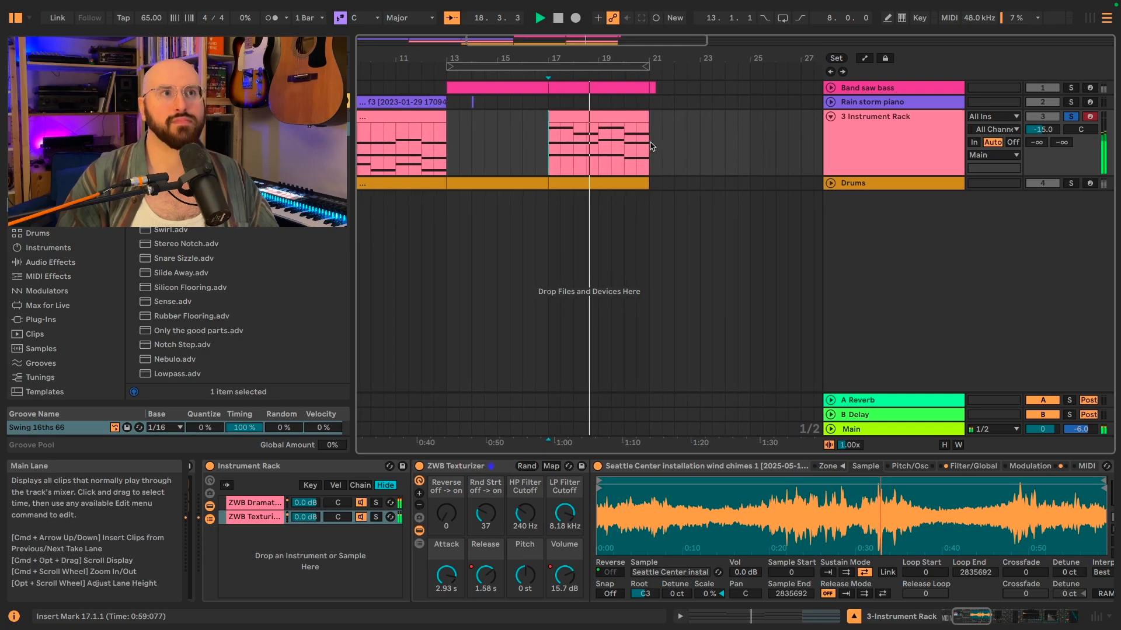
pyautogui.press('space')
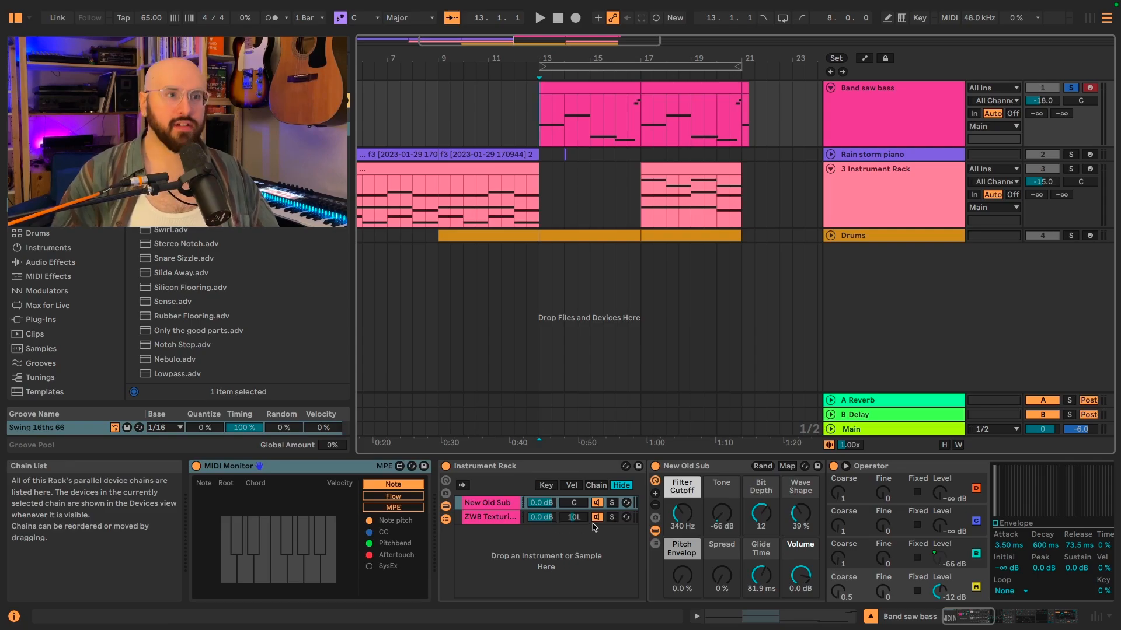
# Step: Browse the devices of the texture and New Old Sub chains in the Band saw bass rack
pyautogui.hscroll(4, 594, 527)
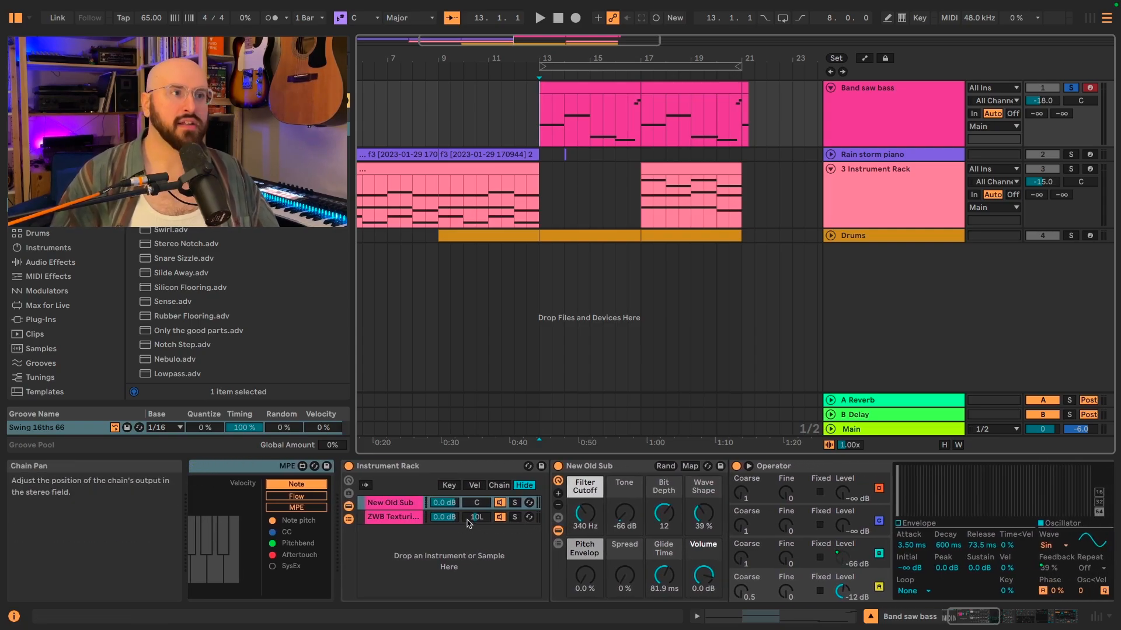
pyautogui.click(392, 517)
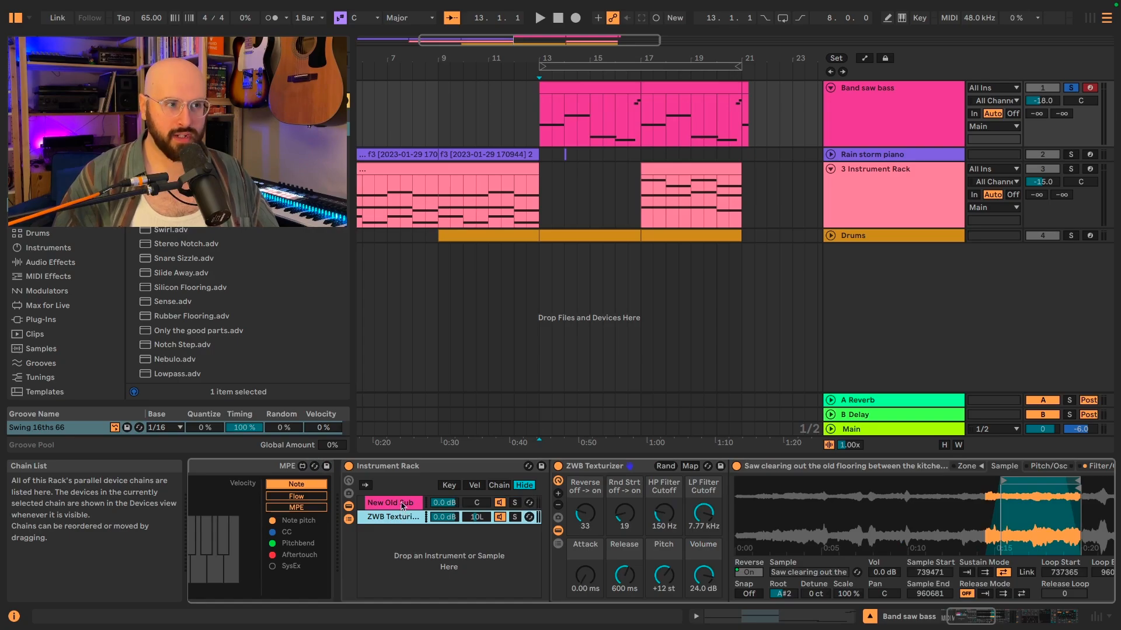
pyautogui.click(402, 506)
pyautogui.hscroll(3, 650, 478)
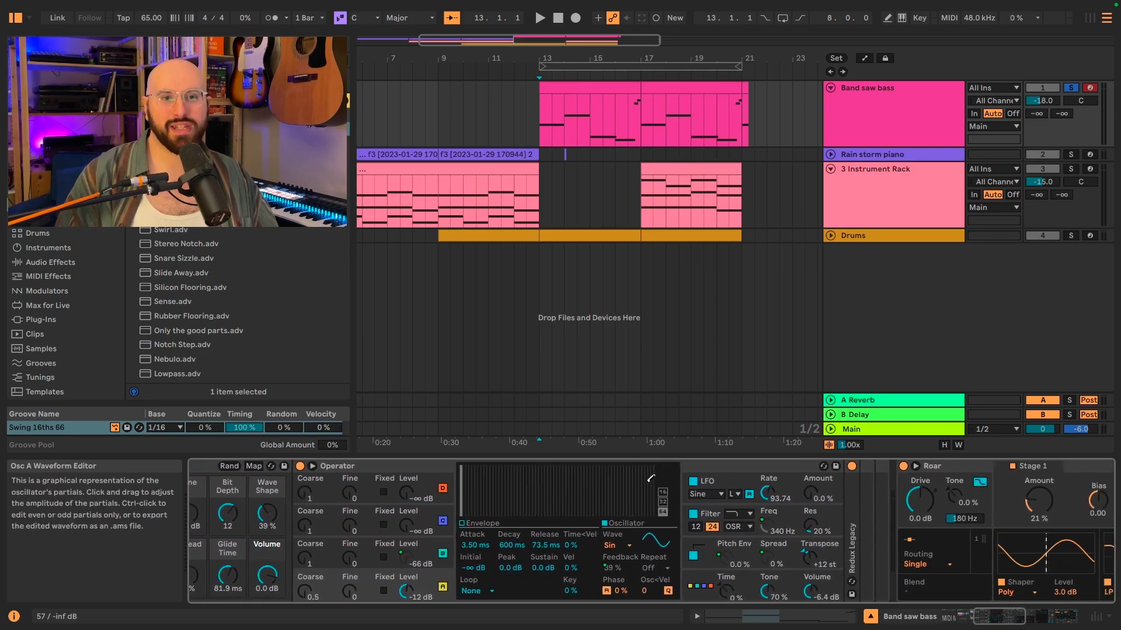
pyautogui.hscroll(8, 651, 478)
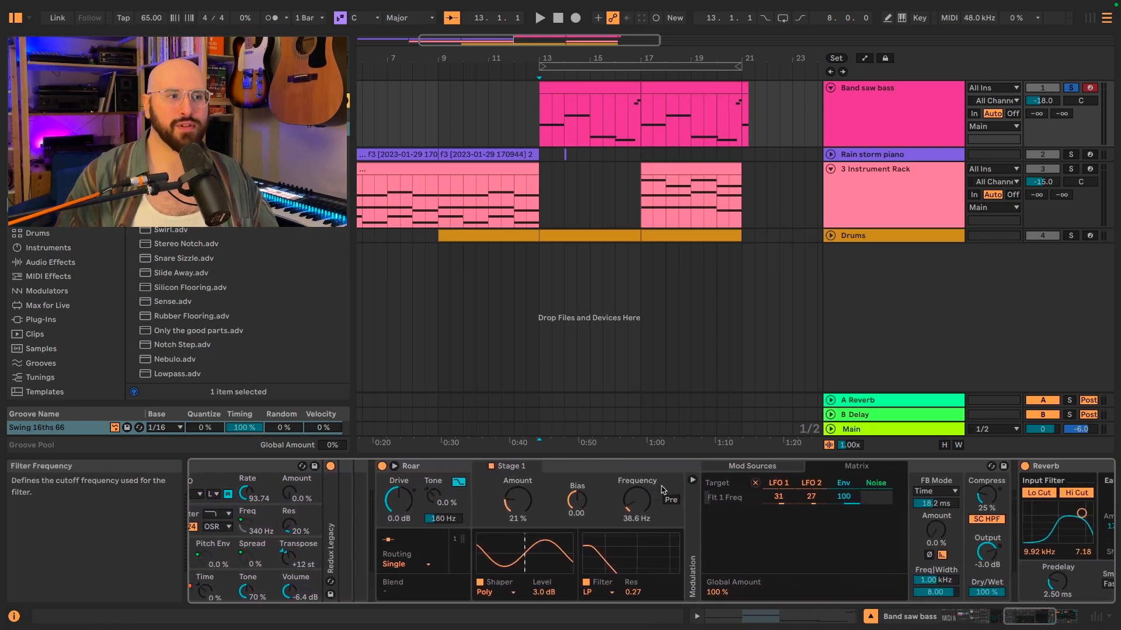
pyautogui.hscroll(8, 663, 489)
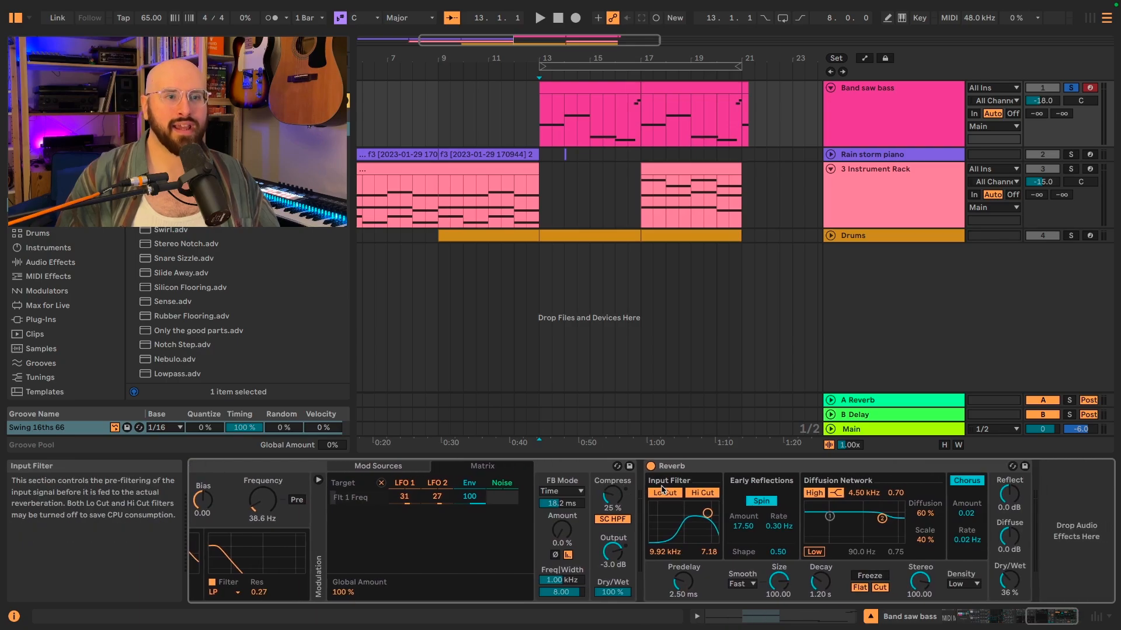
pyautogui.hscroll(-1, 663, 489)
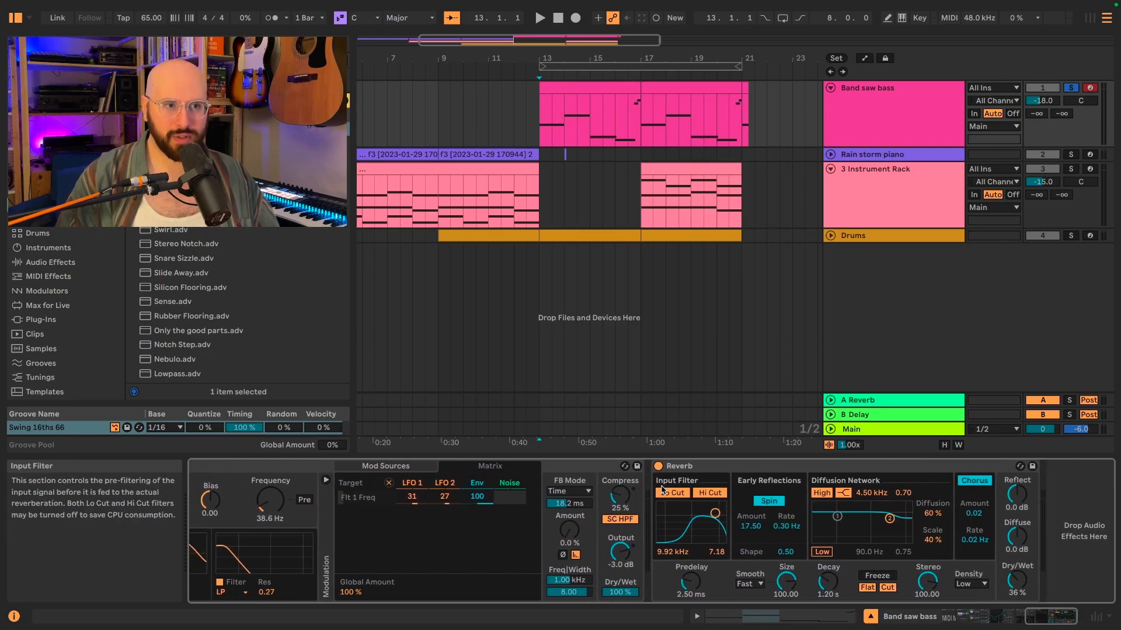
pyautogui.hscroll(-6, 598, 478)
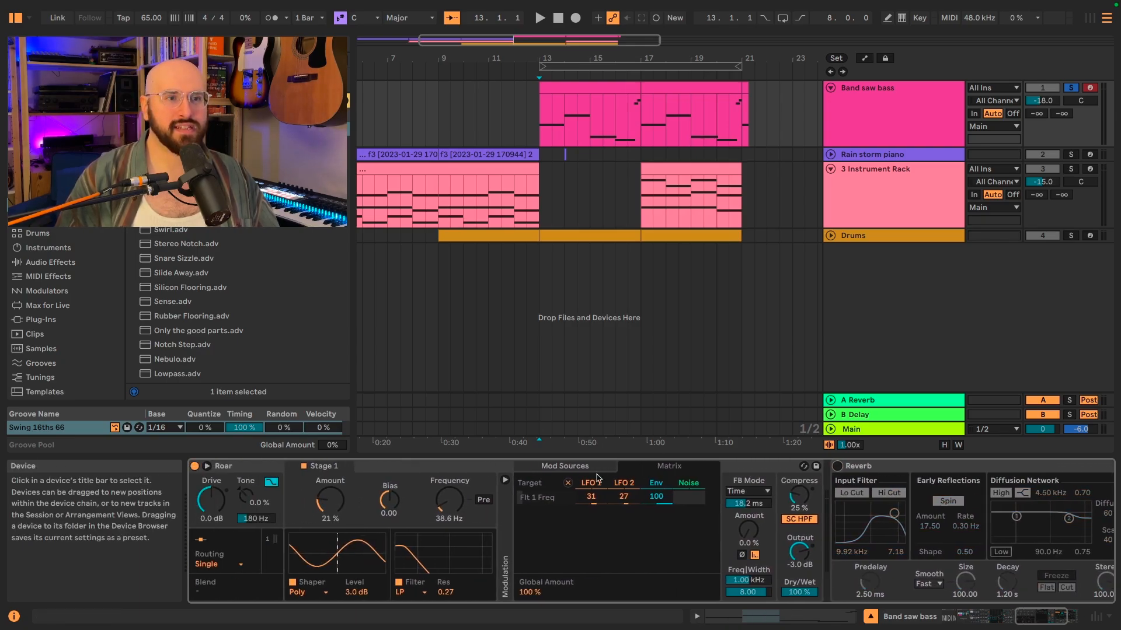
pyautogui.hscroll(-4, 495, 485)
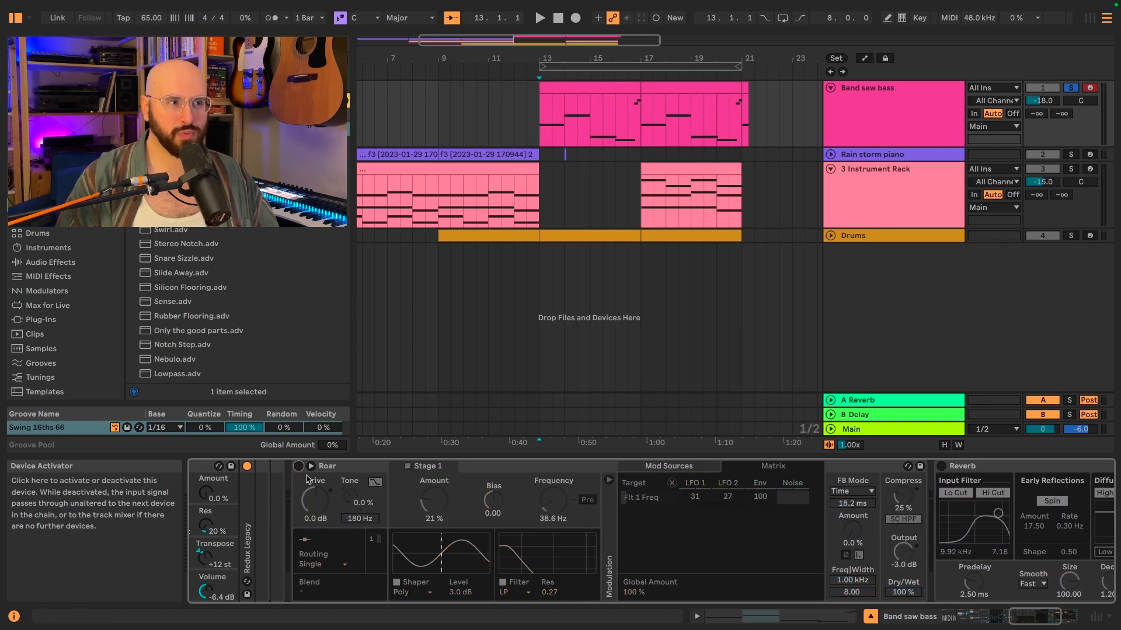
pyautogui.hscroll(-20, 350, 491)
pyautogui.hscroll(-14, 392, 506)
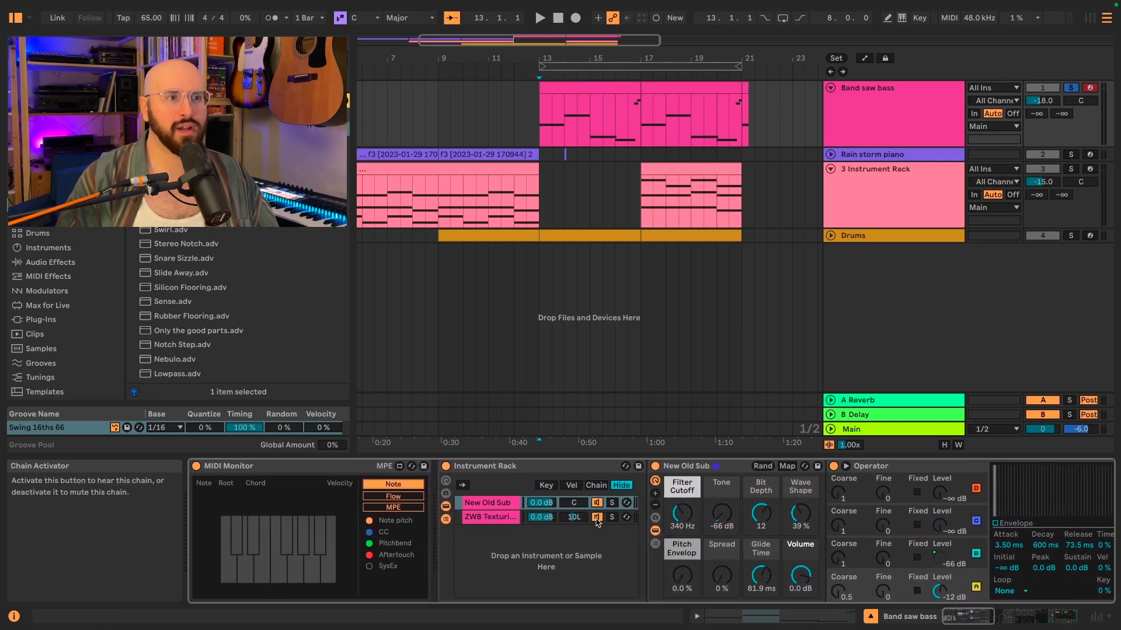
# Step: Mute the ZWB Texturizer chain, play the bass without it, then re-enable and select it
pyautogui.click(596, 518)
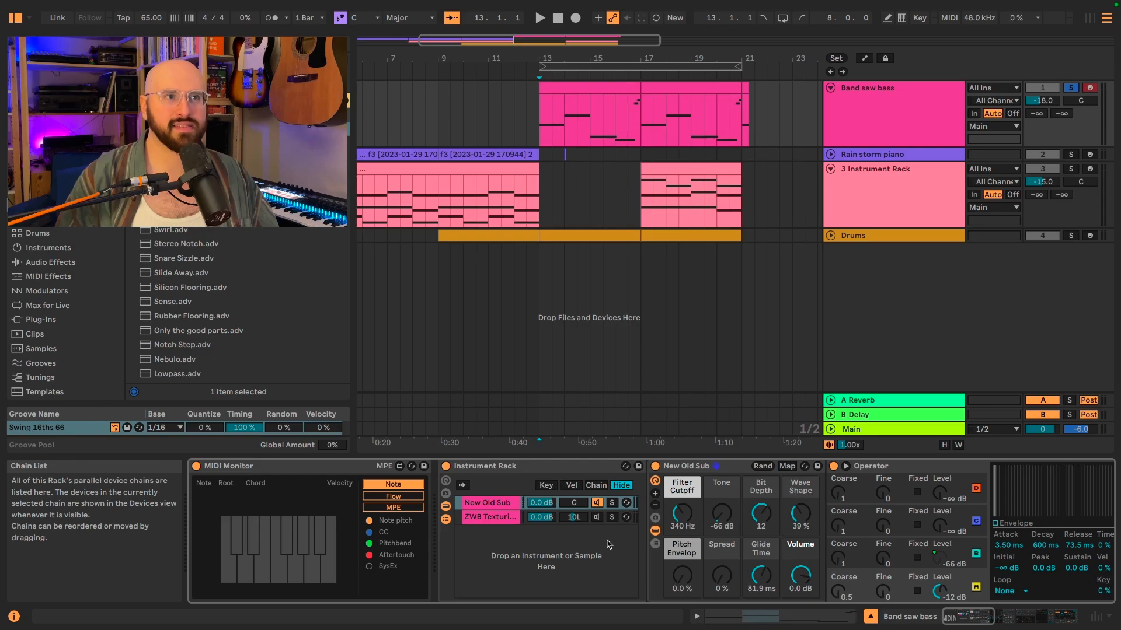
pyautogui.press('space')
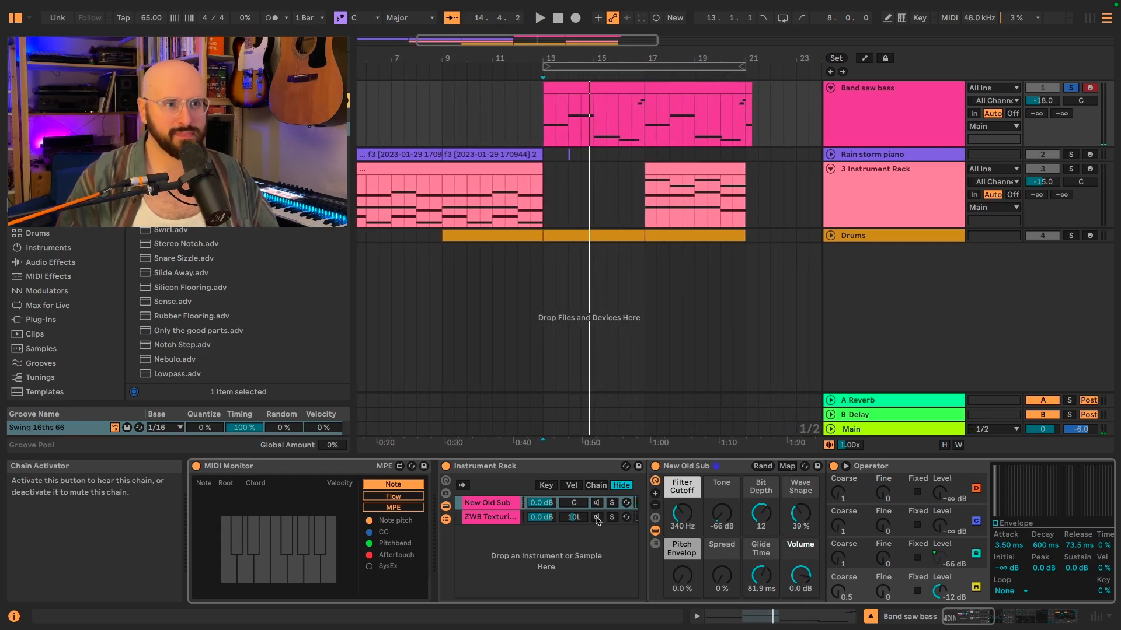
pyautogui.click(596, 519)
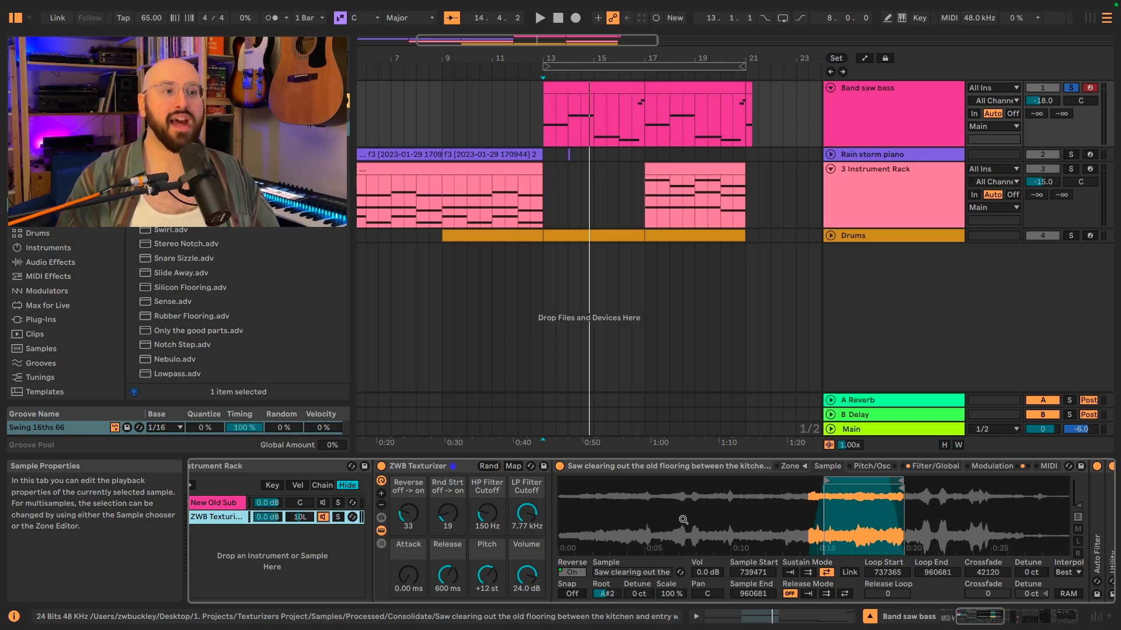
# Step: Play the bass with both layers, then show the New Old Sub chain's devices and play from bar 13
pyautogui.press('space')
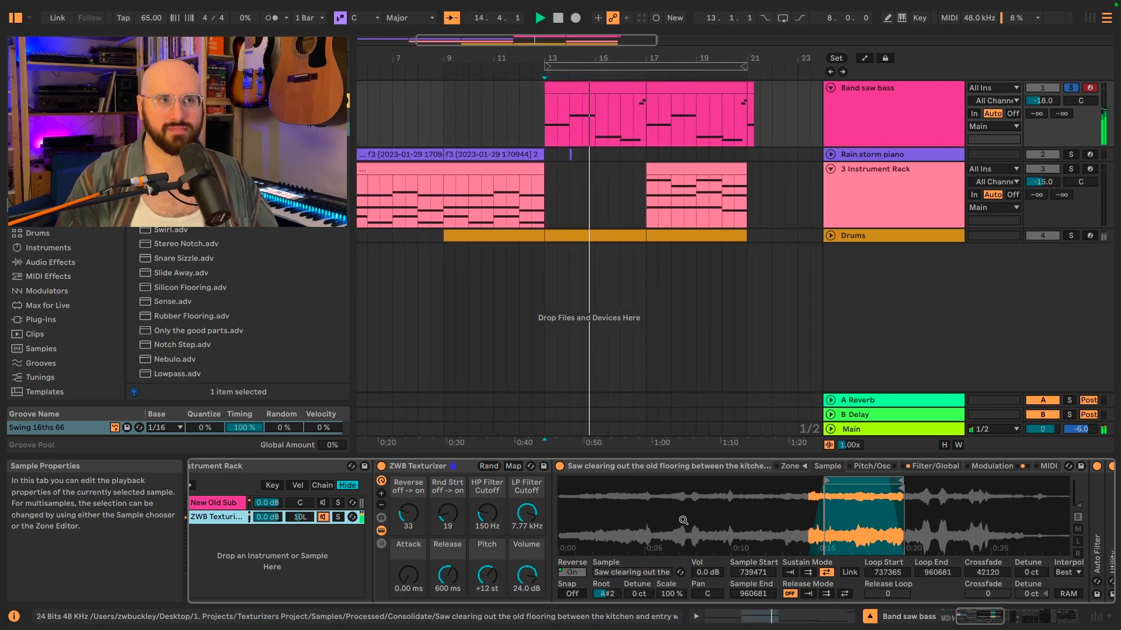
pyautogui.press('space')
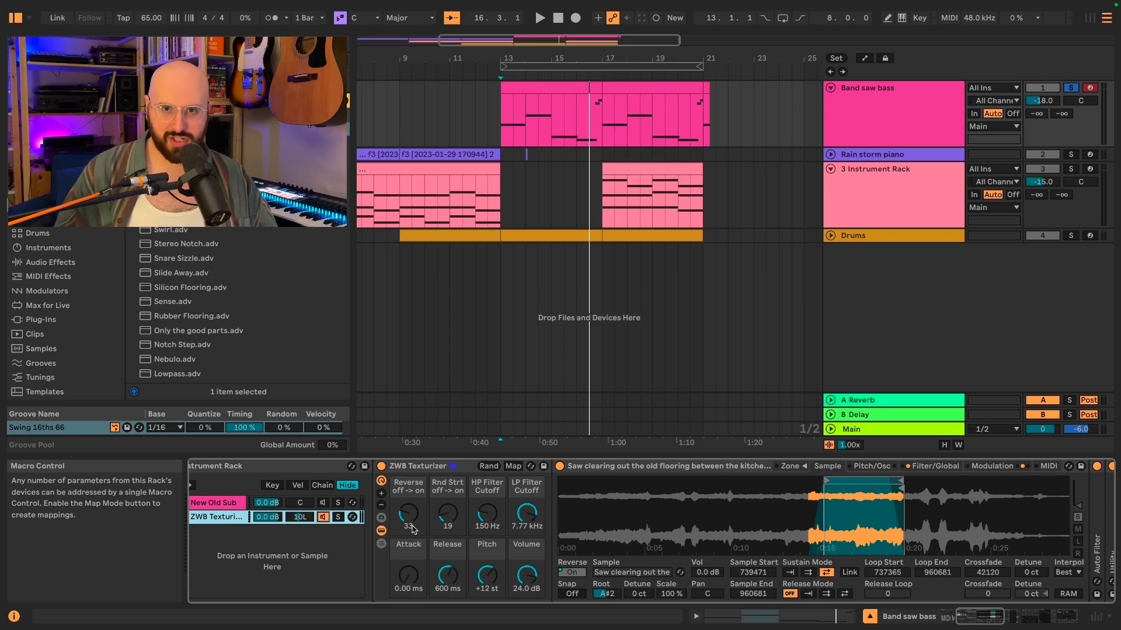
pyautogui.click(331, 537)
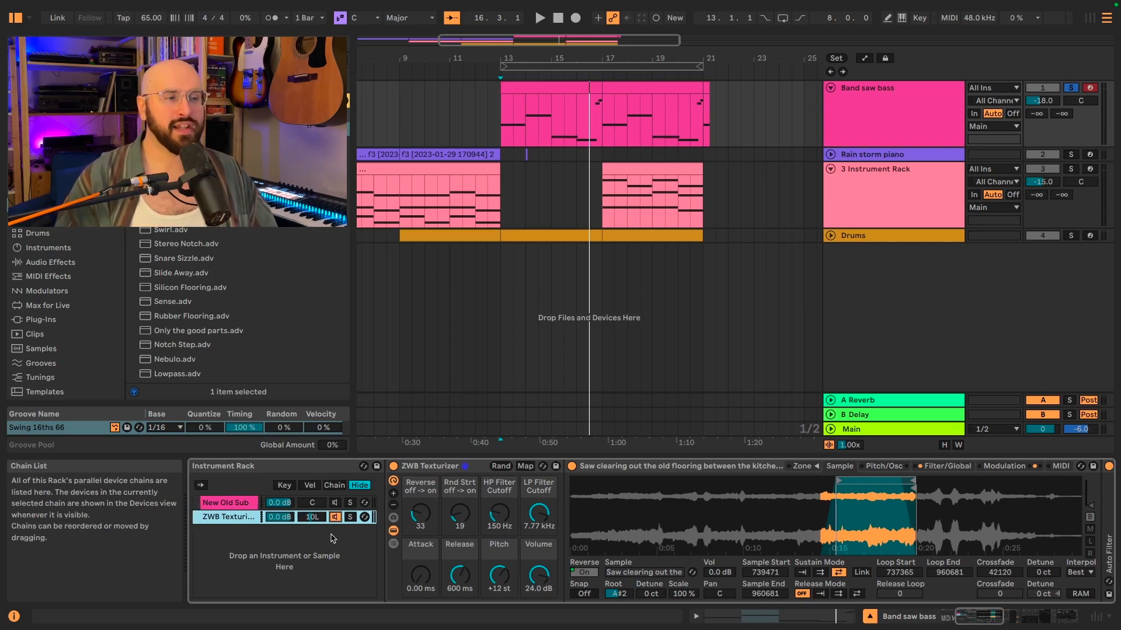
pyautogui.click(345, 503)
pyautogui.press('space')
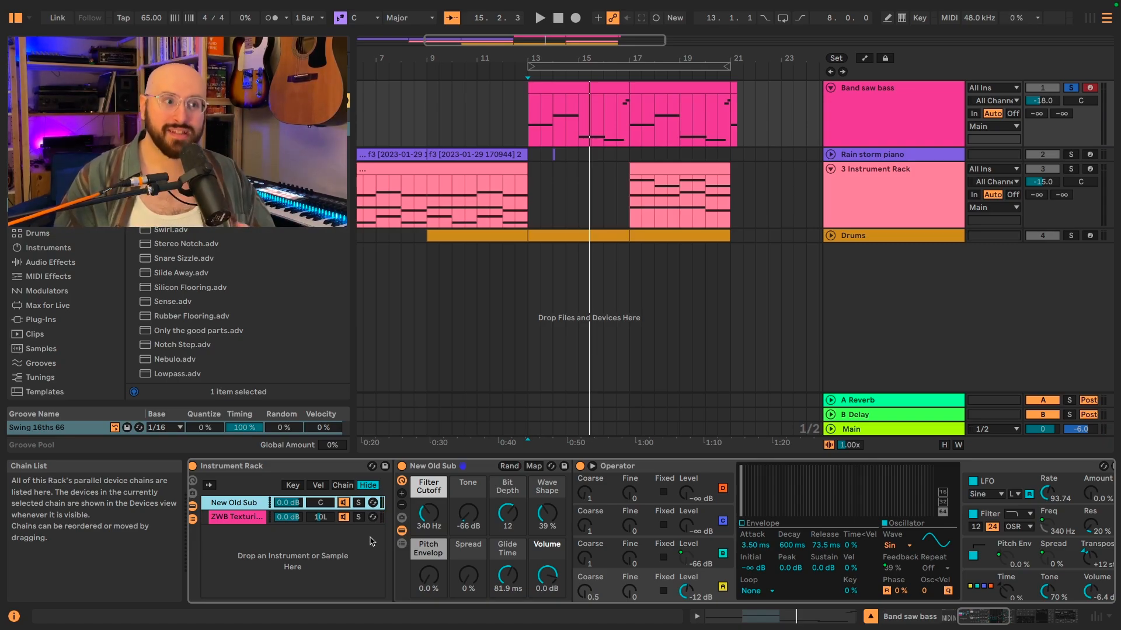
# Step: Enable Reverb, then Roar, on the New Old Sub chain, playing the bass after each
pyautogui.hscroll(10, 636, 504)
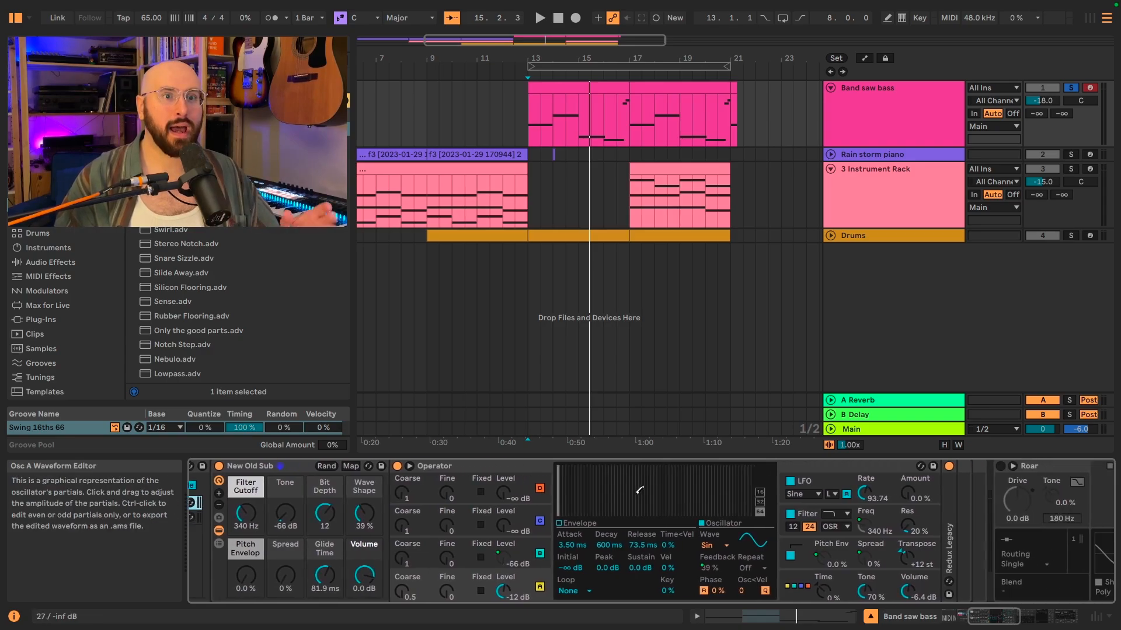
pyautogui.hscroll(15, 1086, 483)
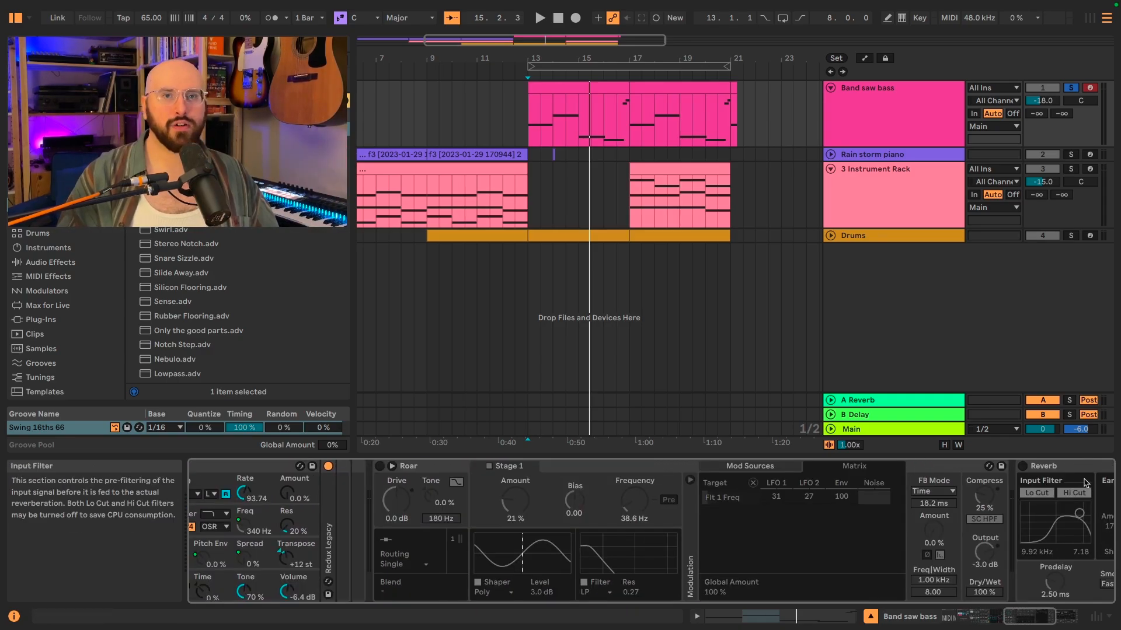
pyautogui.click(1024, 467)
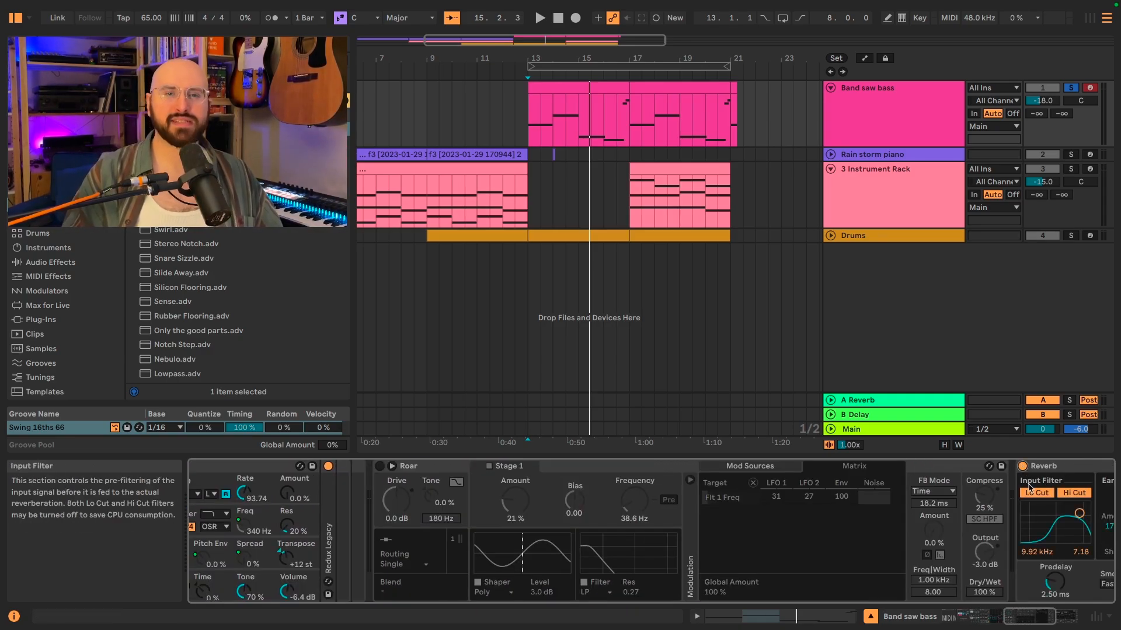
pyautogui.press('space')
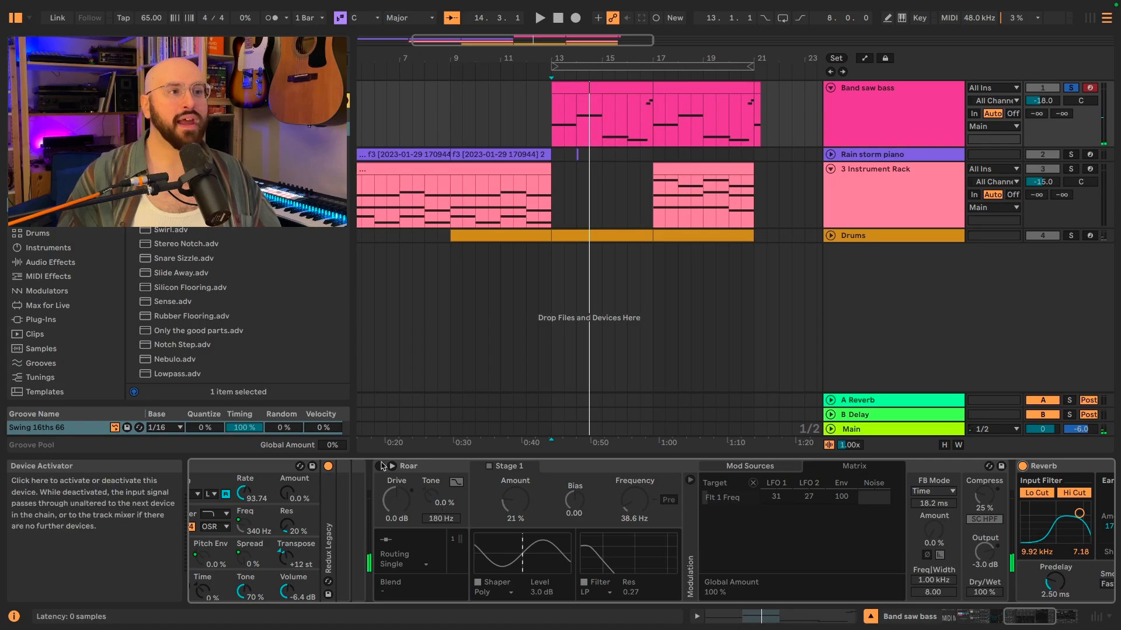
pyautogui.click(380, 466)
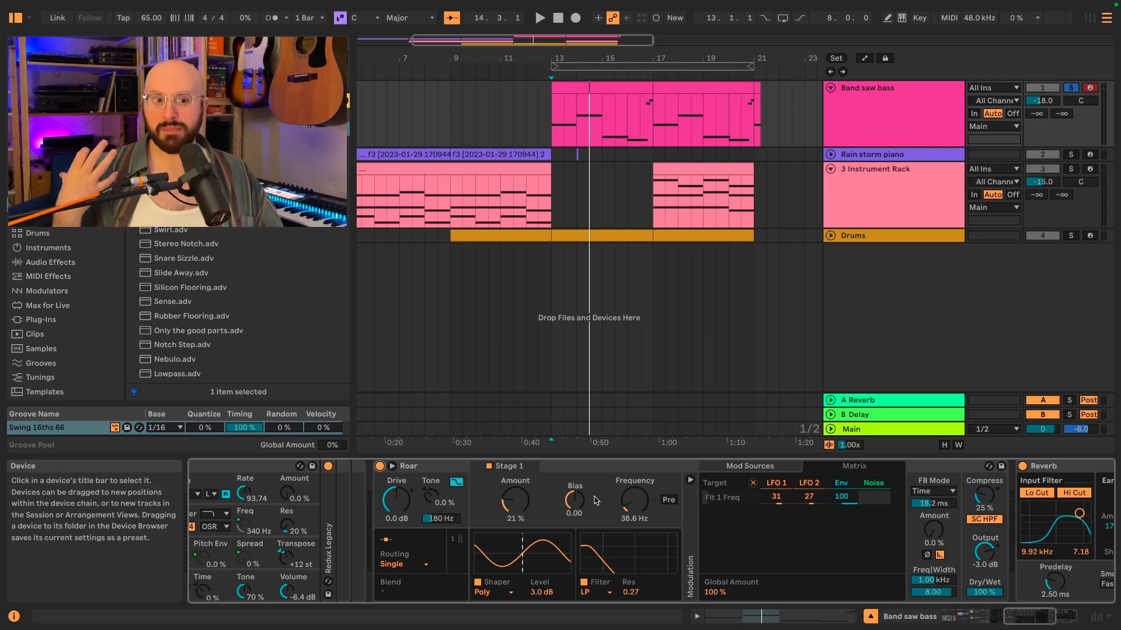
pyautogui.press('space')
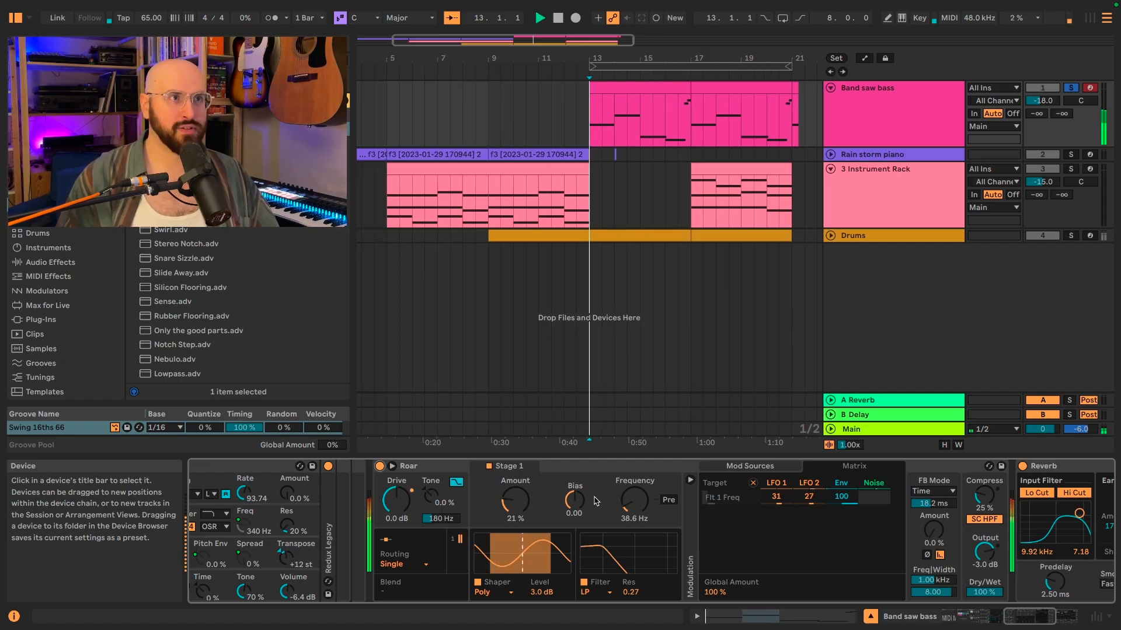
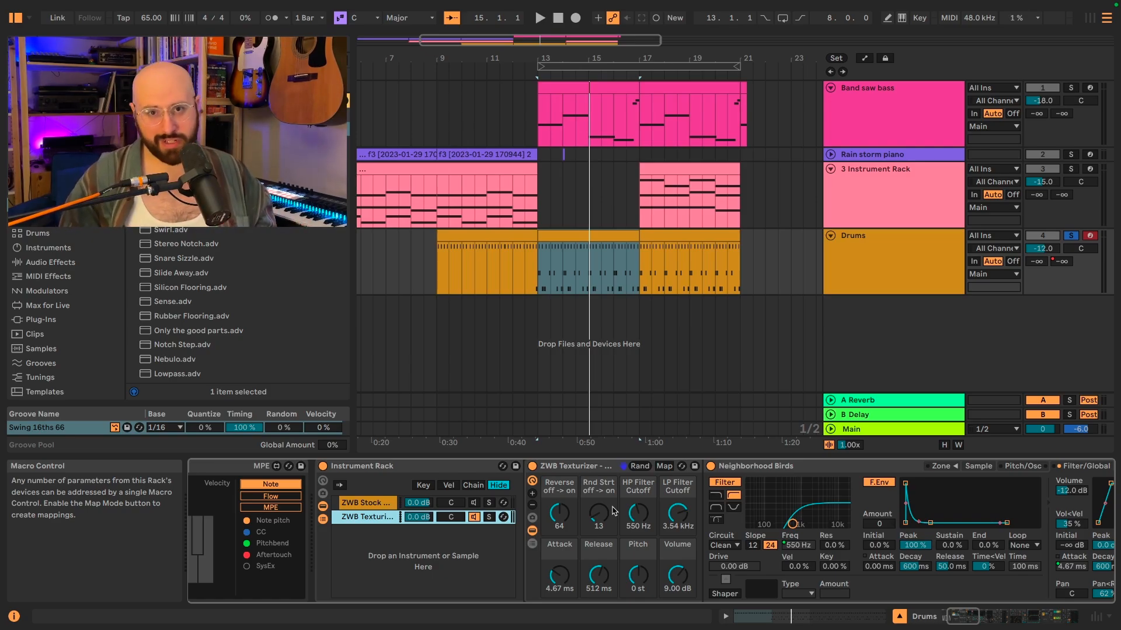
# Step: Play the drum kit layered with the Neighborhood Birds Texturizer chain
pyautogui.press('space')
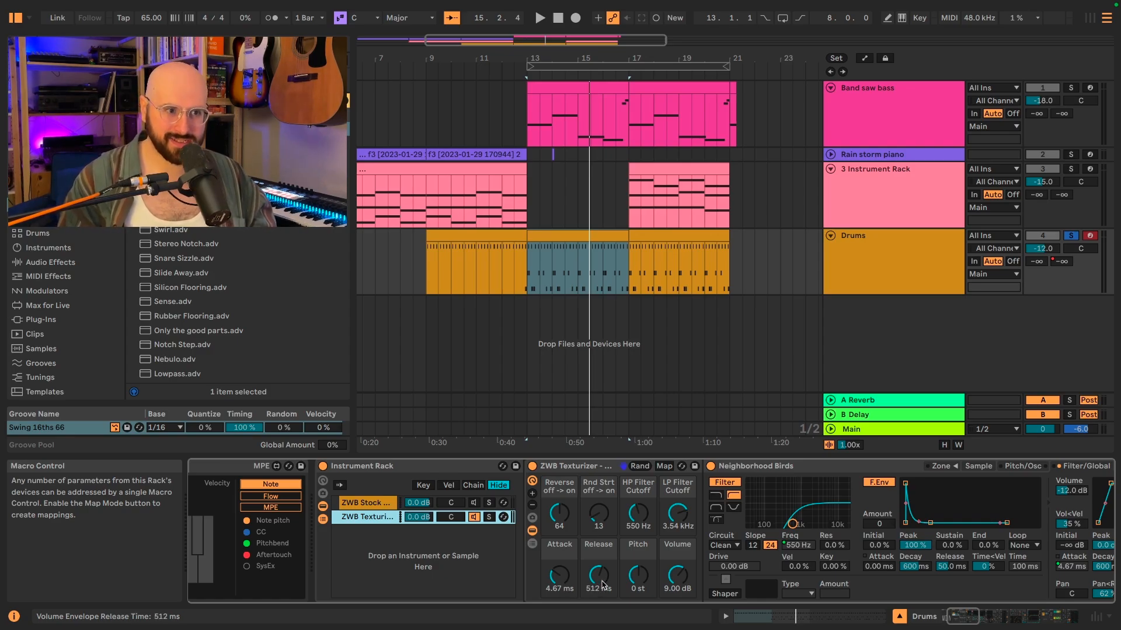
# Step: Lower the ZWB Texturizer release to 12.3 ms during playback, then stop playback
pyautogui.moveTo(598, 579); pyautogui.dragTo(598, 603)
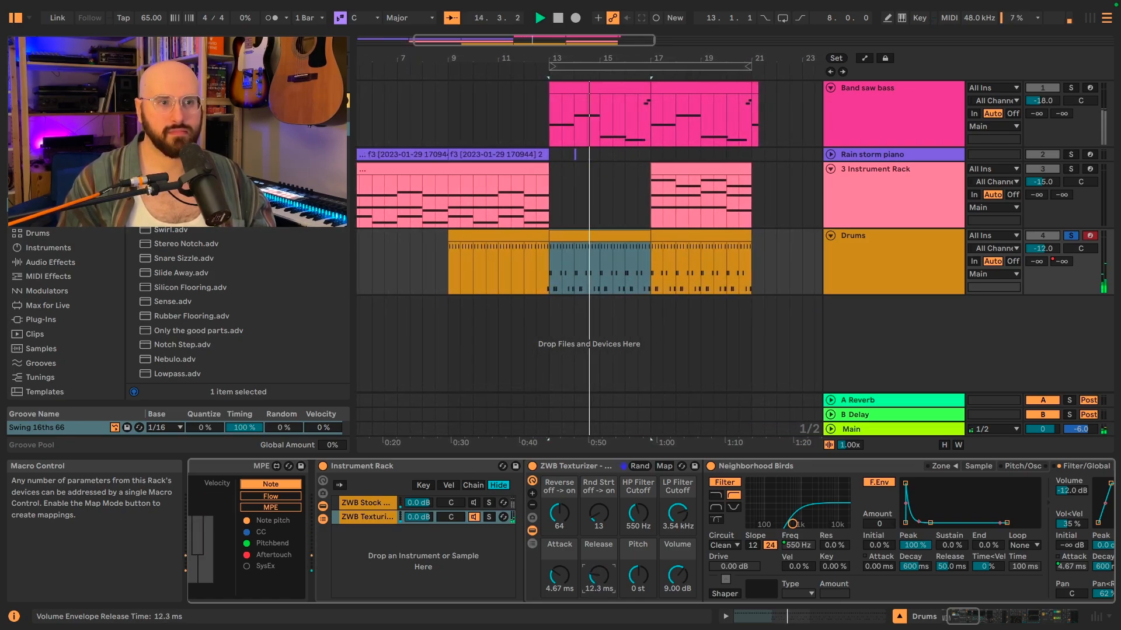
pyautogui.press('space')
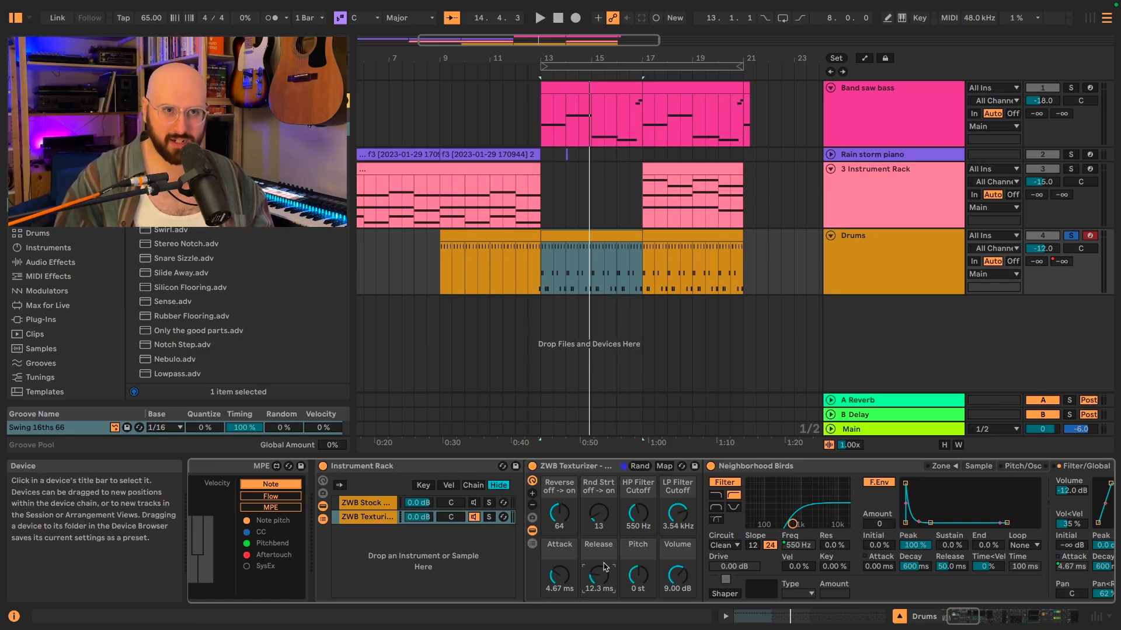
# Step: Restore the Texturizer release to 512 ms, show the ZWB Stock Garage Kit chain, and play
pyautogui.moveTo(604, 567); pyautogui.dragTo(605, 567)
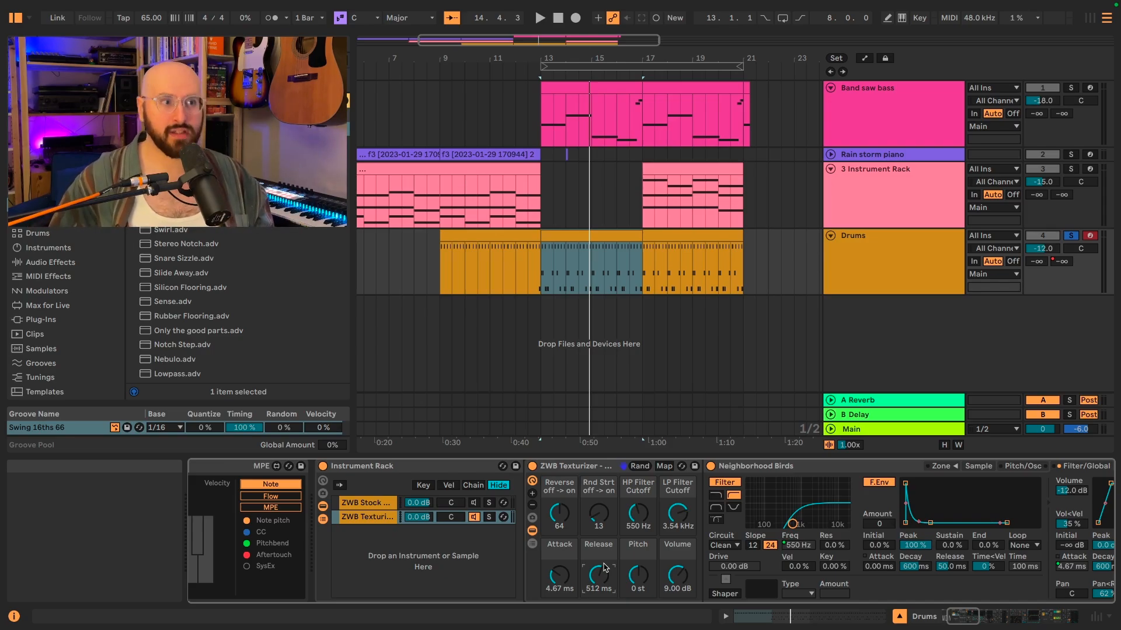
pyautogui.click(474, 505)
pyautogui.press('space')
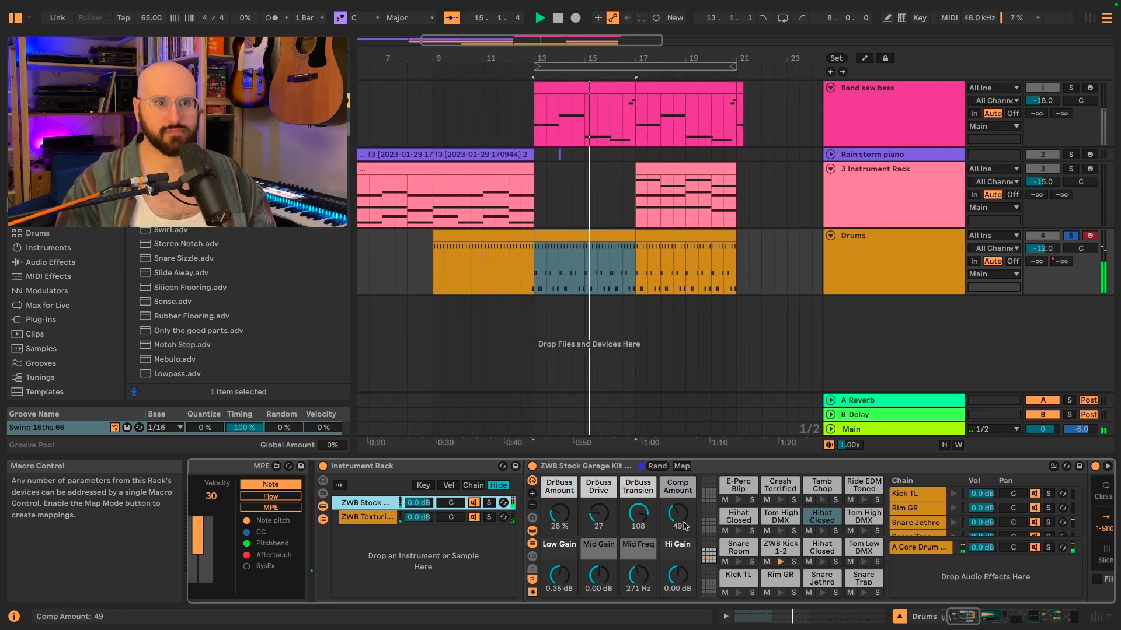
# Step: Select the ZWB Texturizer chain to show its Neighborhood Birds sampler
pyautogui.click(367, 516)
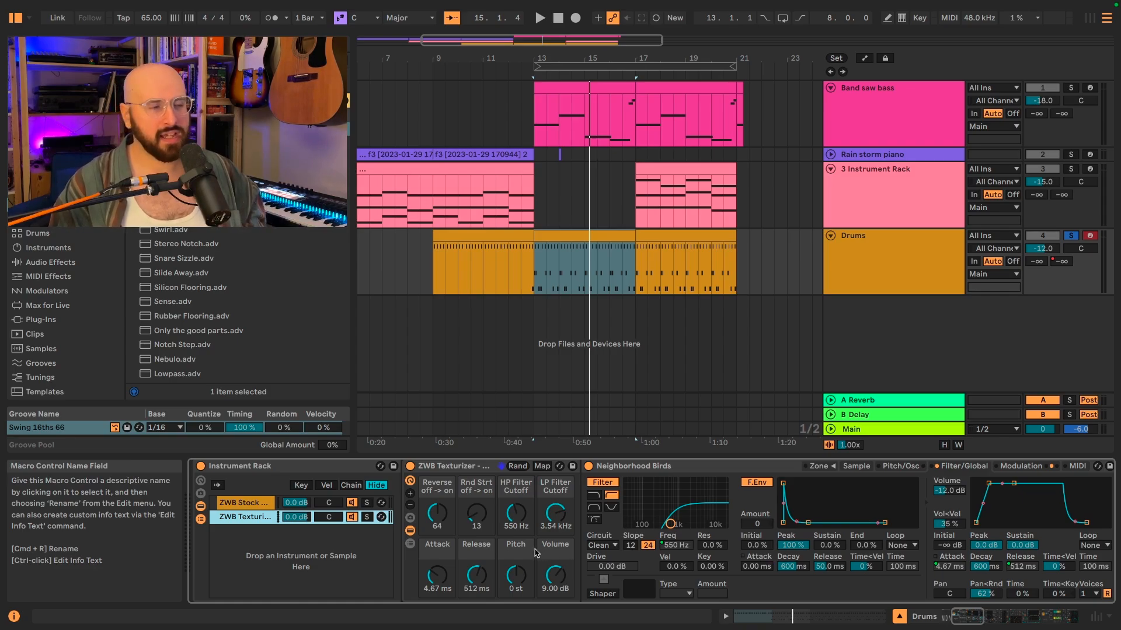
# Step: Scroll through the Drums effects: Auto Filter, Utility, Limiter, Roar and EQ Eight
pyautogui.hscroll(15, 528, 552)
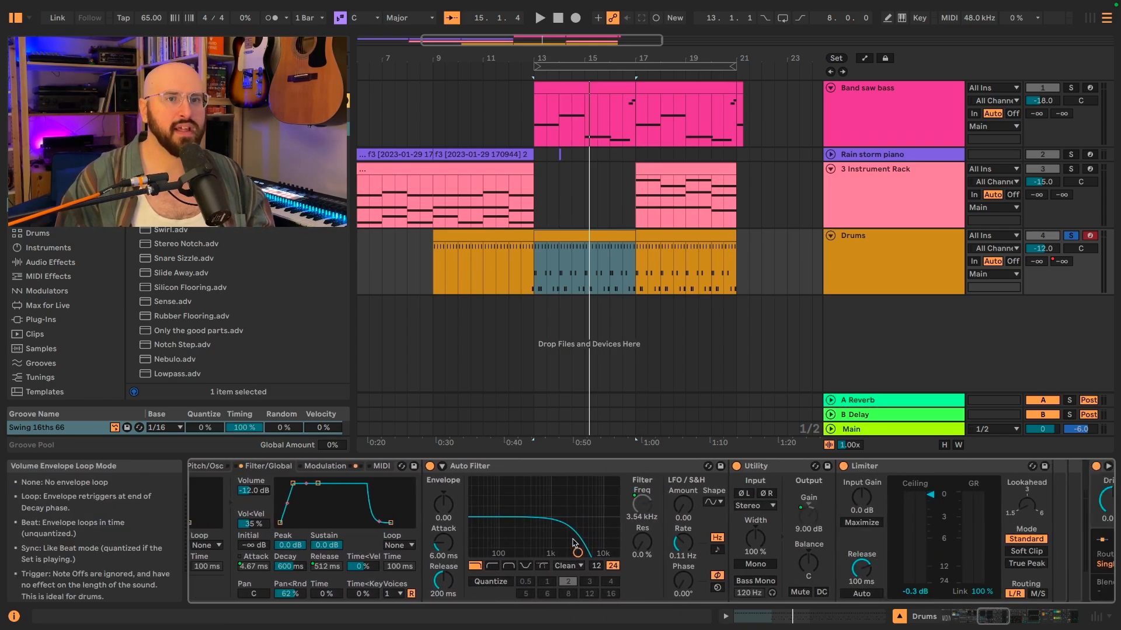
pyautogui.hscroll(10, 573, 543)
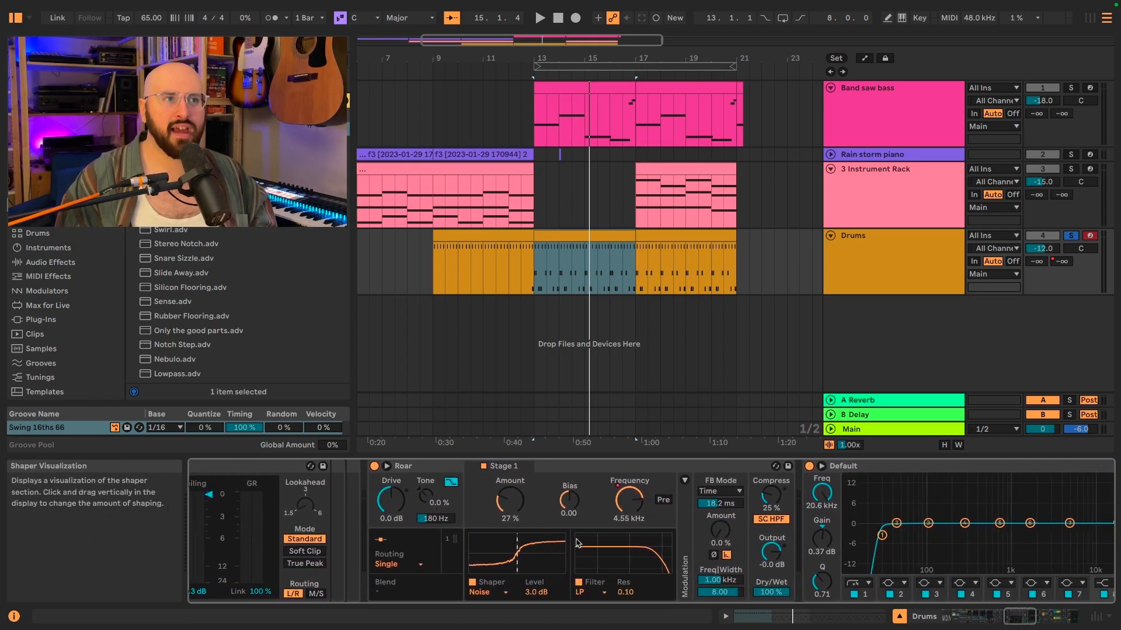
pyautogui.hscroll(1, 578, 543)
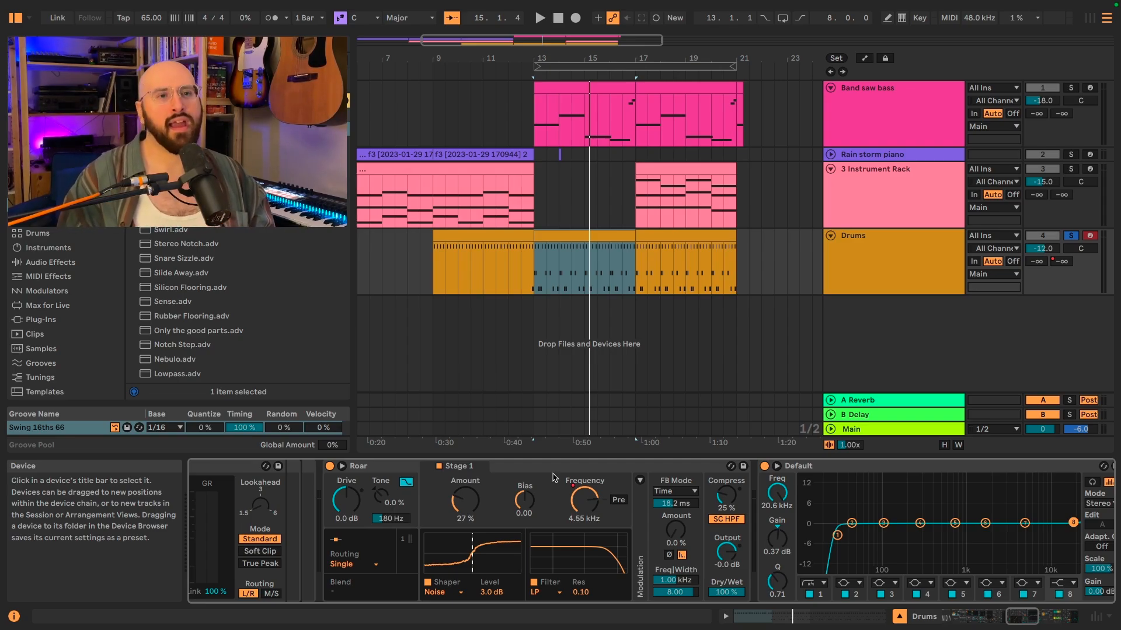
pyautogui.hscroll(3, 782, 518)
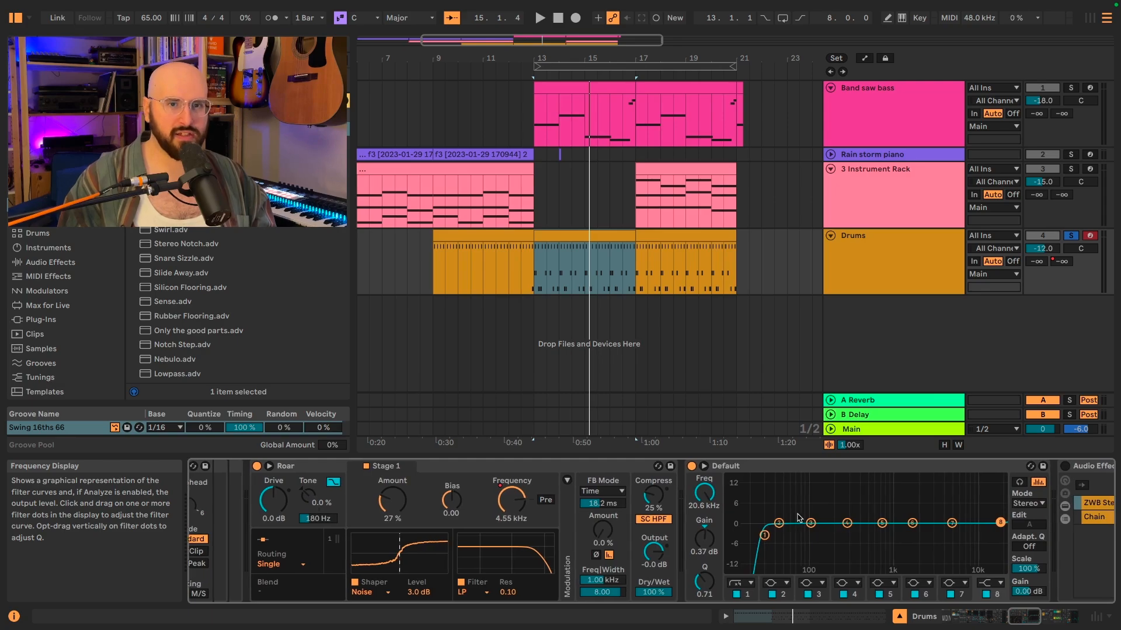
pyautogui.hscroll(-4, 798, 518)
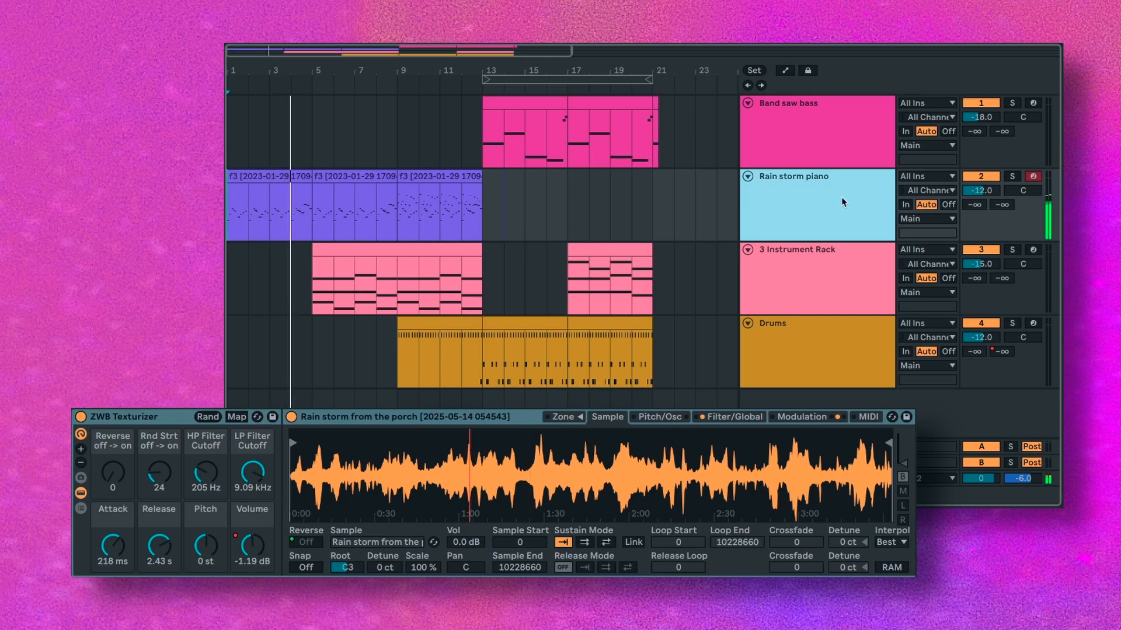
# Step: Compare Texturizer samples on 3 Instrument Rack, Drums and Band saw bass, ending on the wind chimes
pyautogui.click(847, 286)
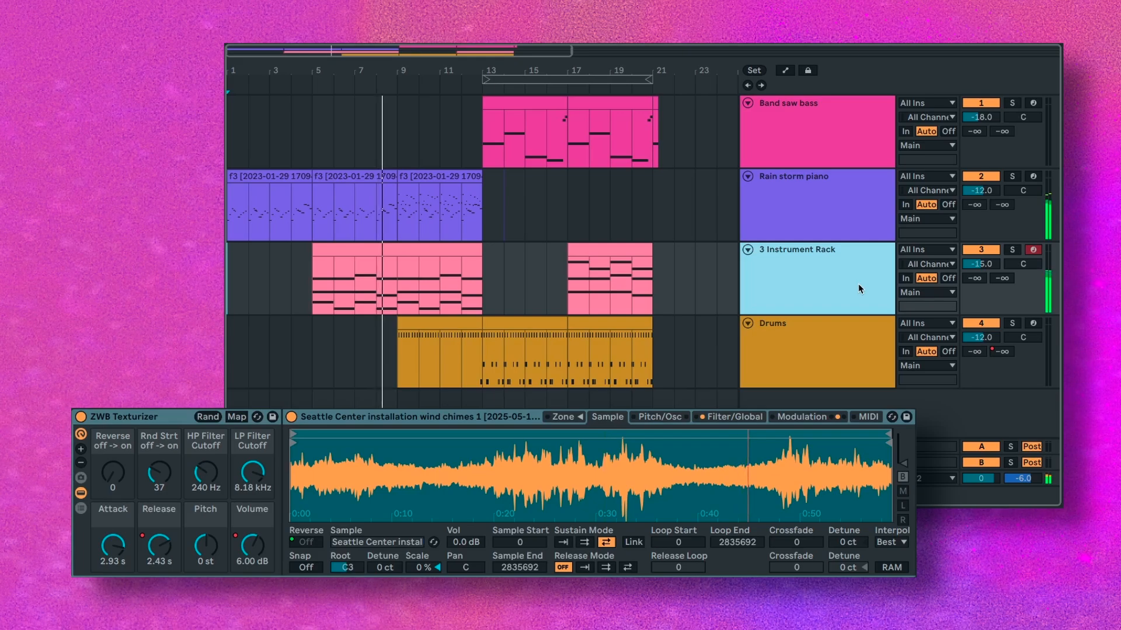
pyautogui.click(848, 346)
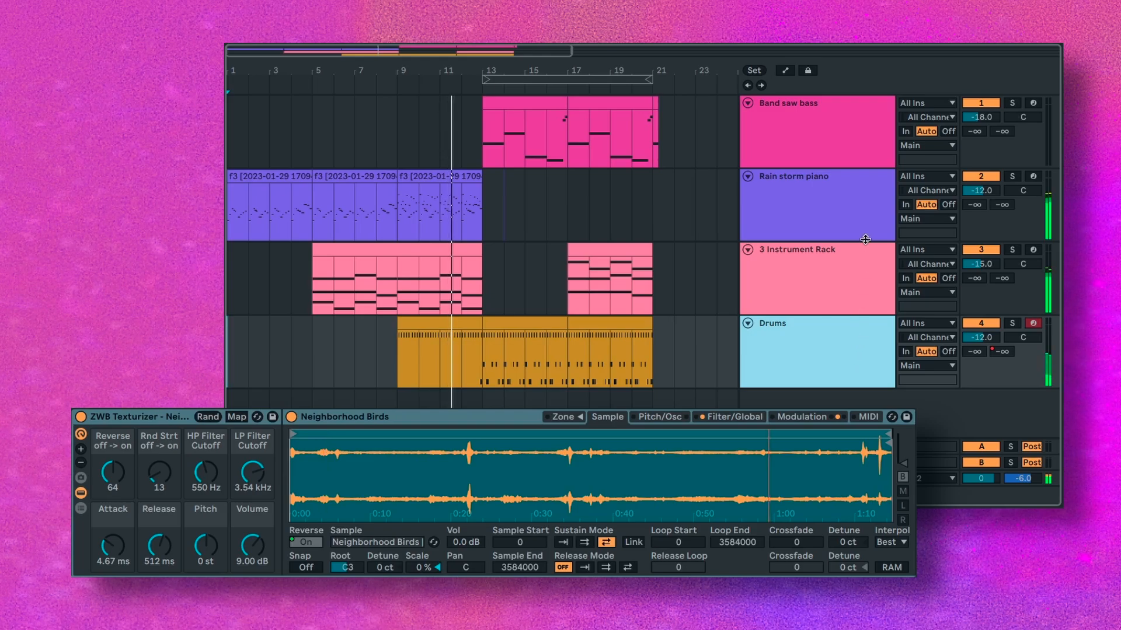
pyautogui.click(867, 139)
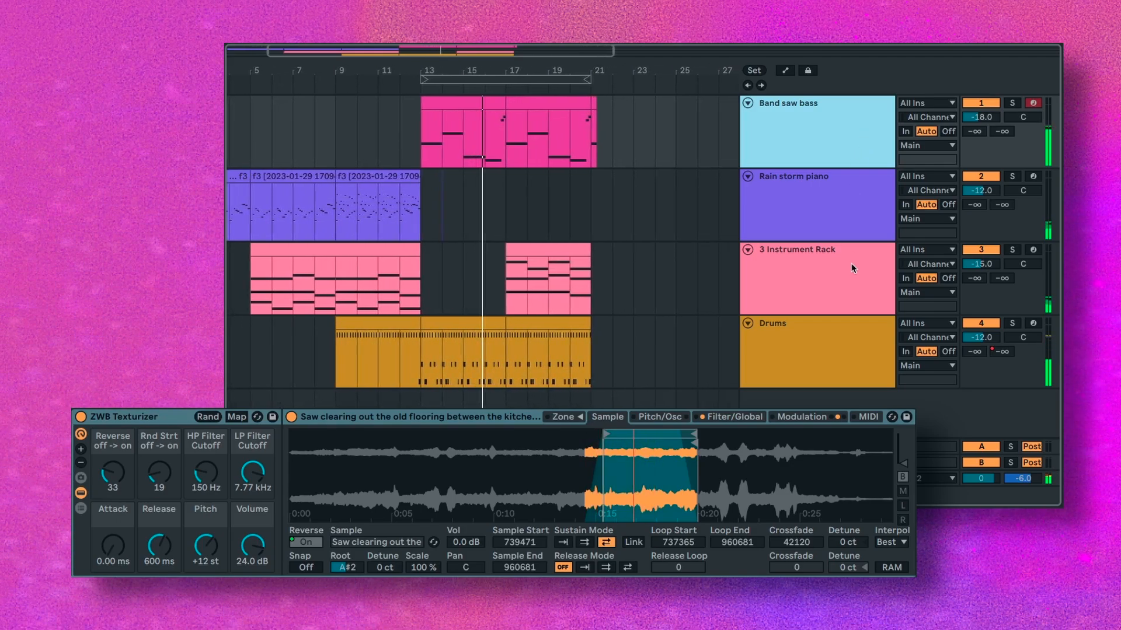
pyautogui.click(844, 334)
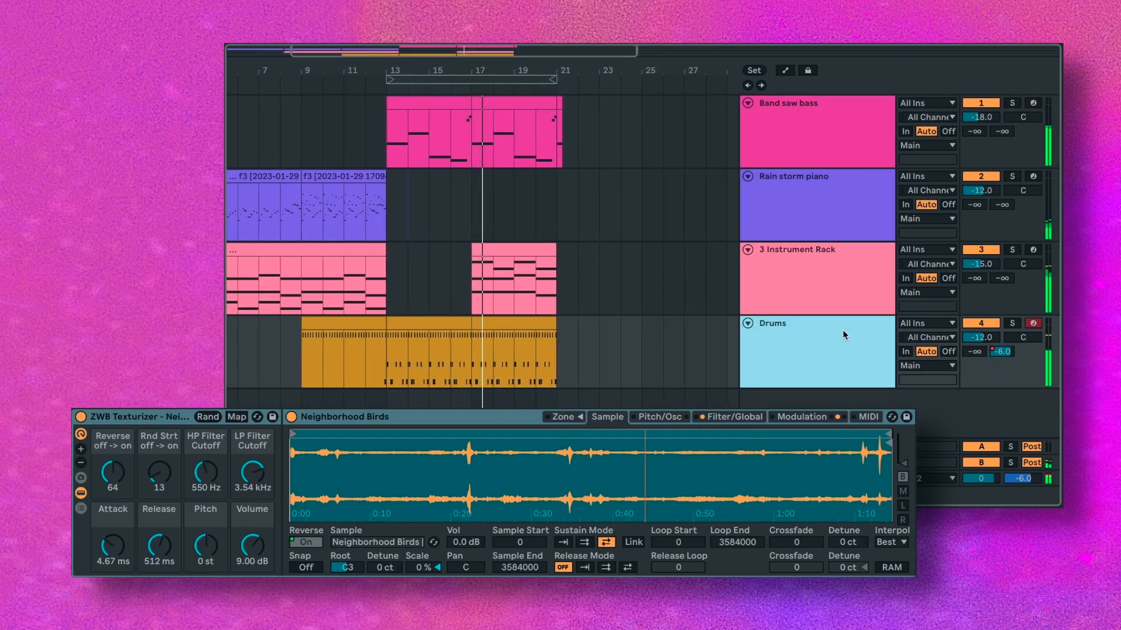
pyautogui.click(852, 285)
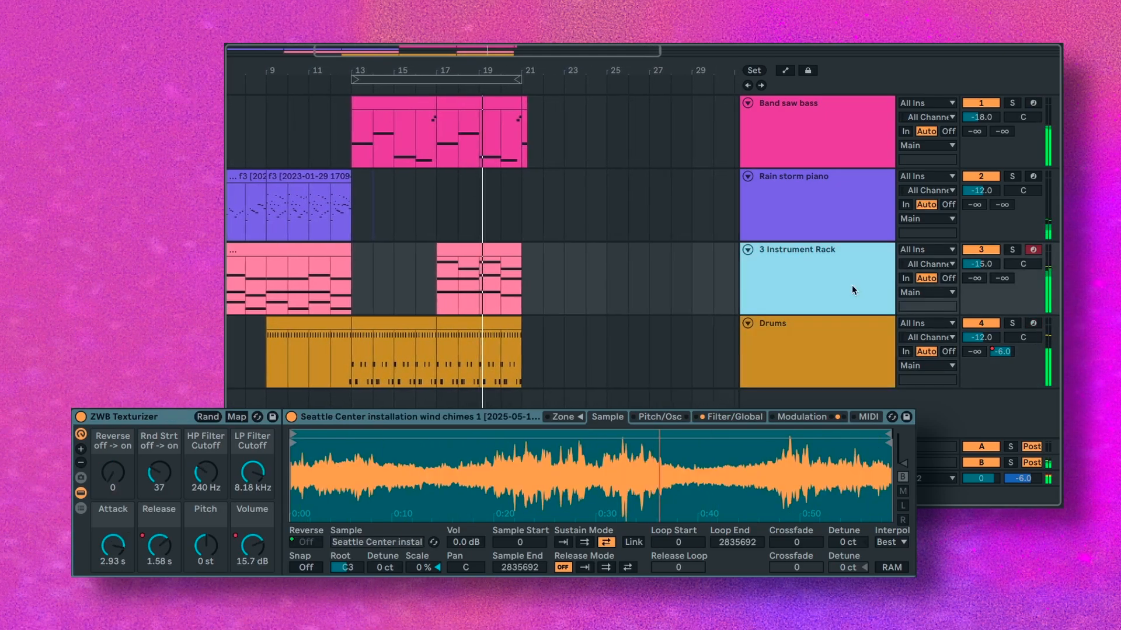